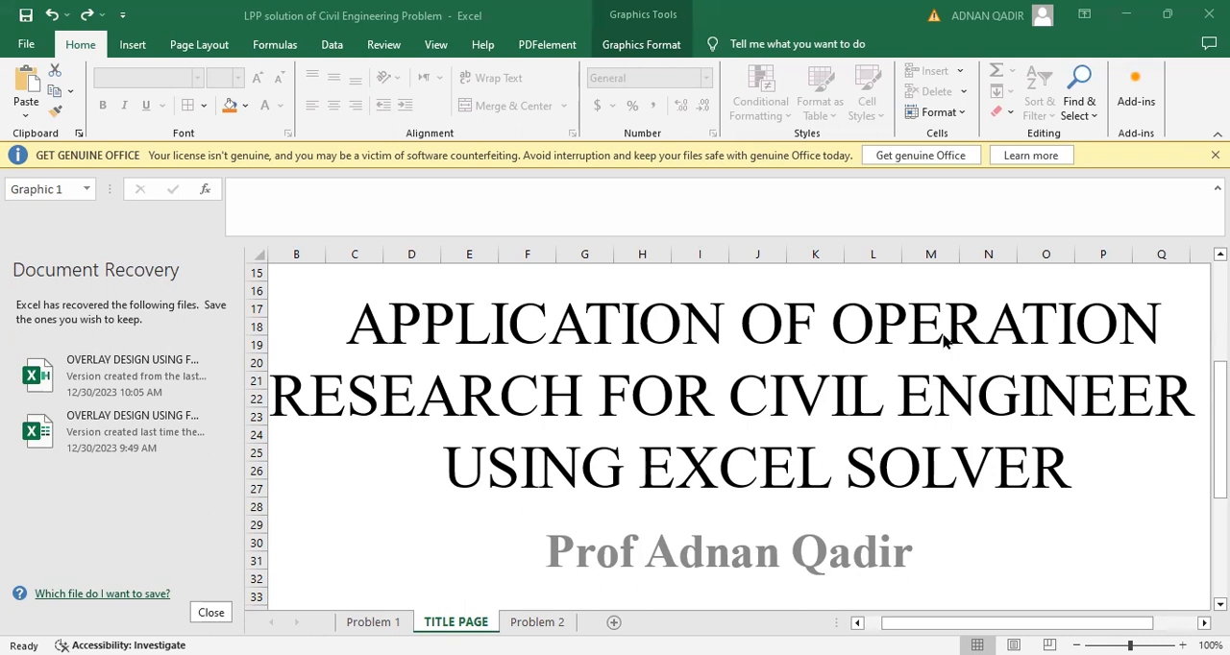
# Dismiss the document recovery list, removing the unopened recovered files, and open the Problem 1 sheet
pyautogui.click(204, 613)
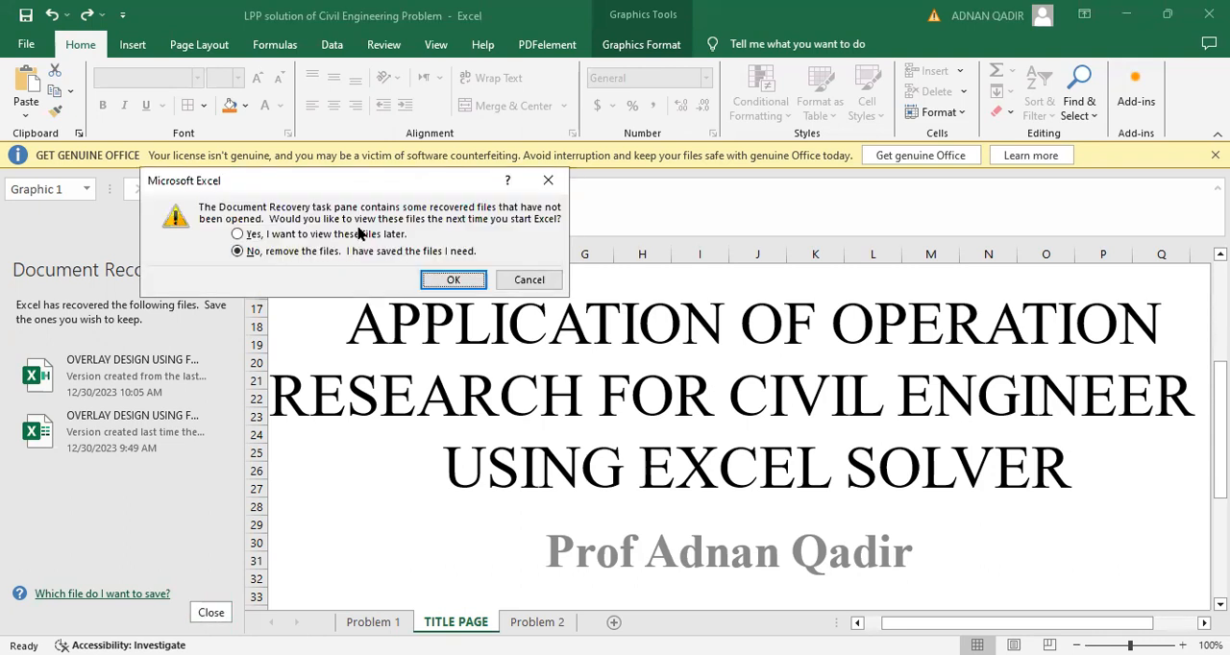
pyautogui.click(448, 279)
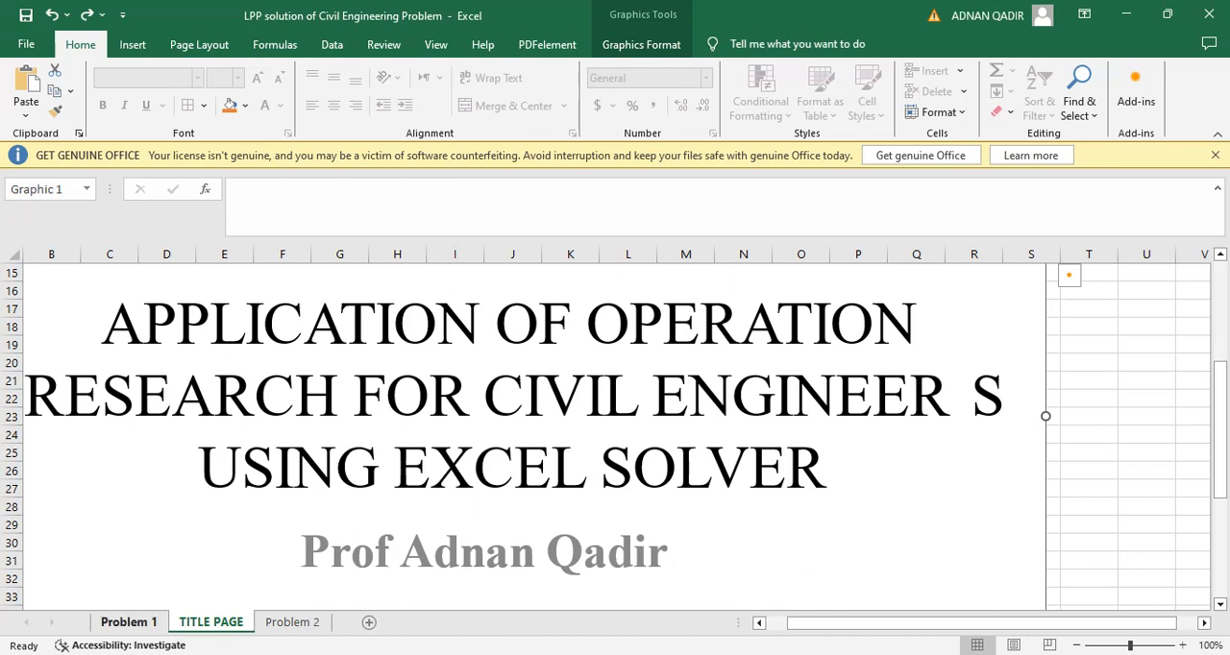
pyautogui.click(128, 621)
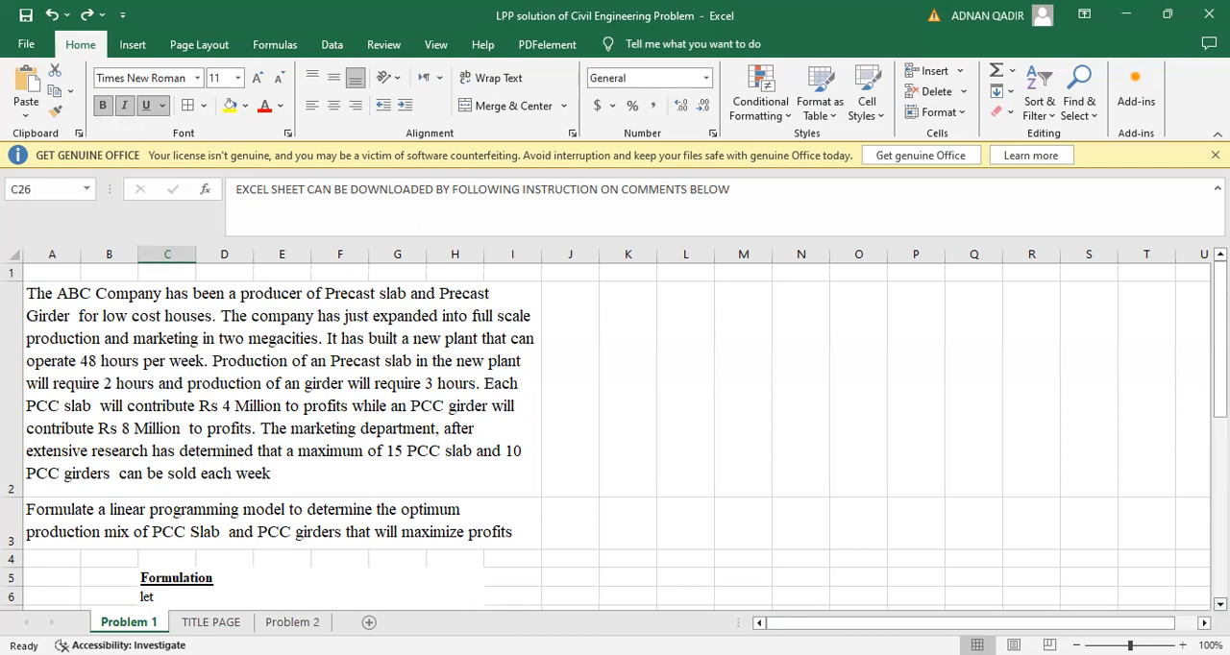
# Edit the objective text in C9 of the formulation to read "Objective, Max Z=4 x1 +80x2"
pyautogui.click(1220, 605)
pyautogui.click(1220, 604)
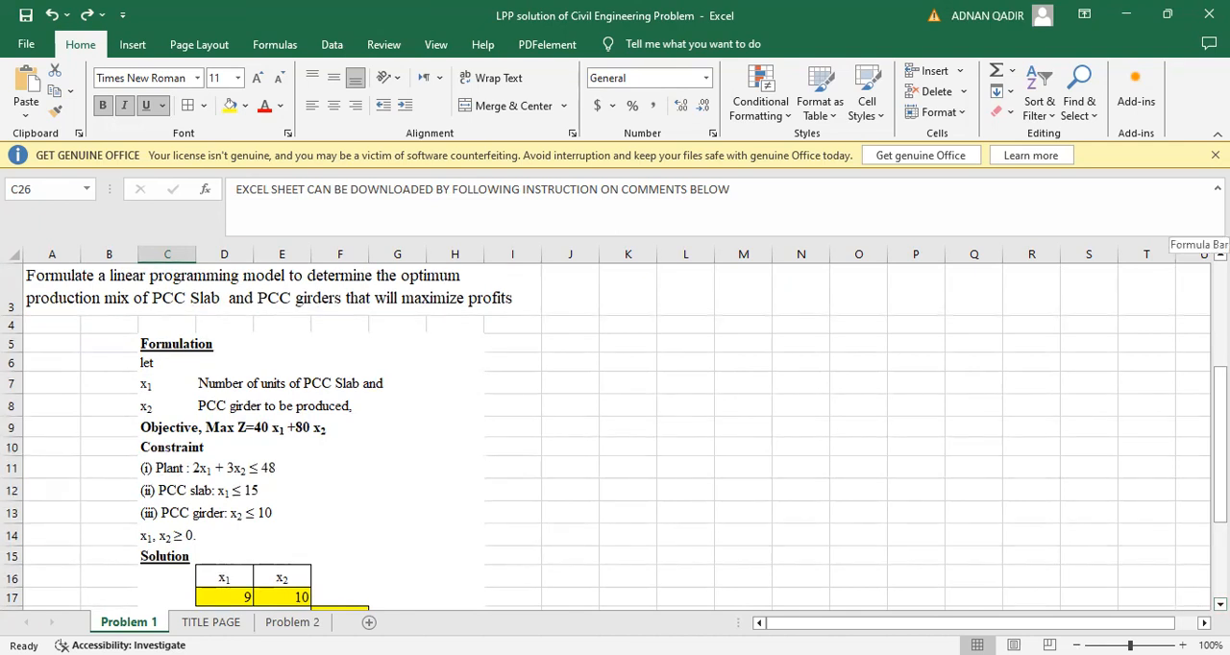
pyautogui.click(1219, 254)
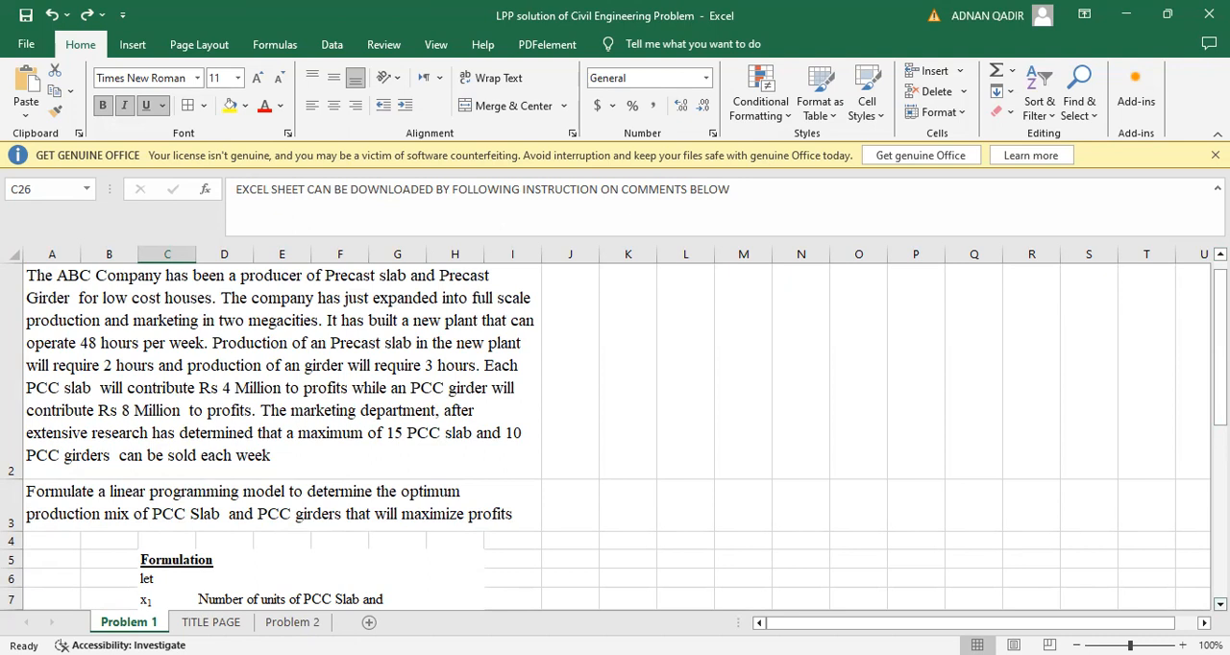
pyautogui.click(1219, 603)
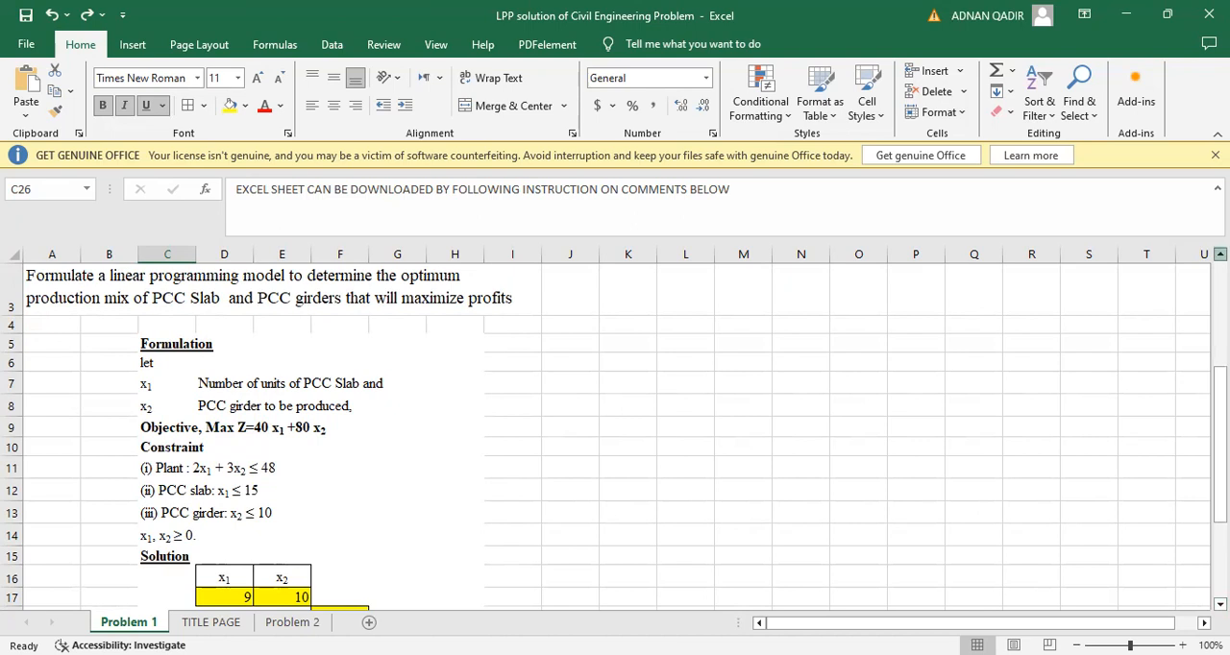
pyautogui.click(1219, 253)
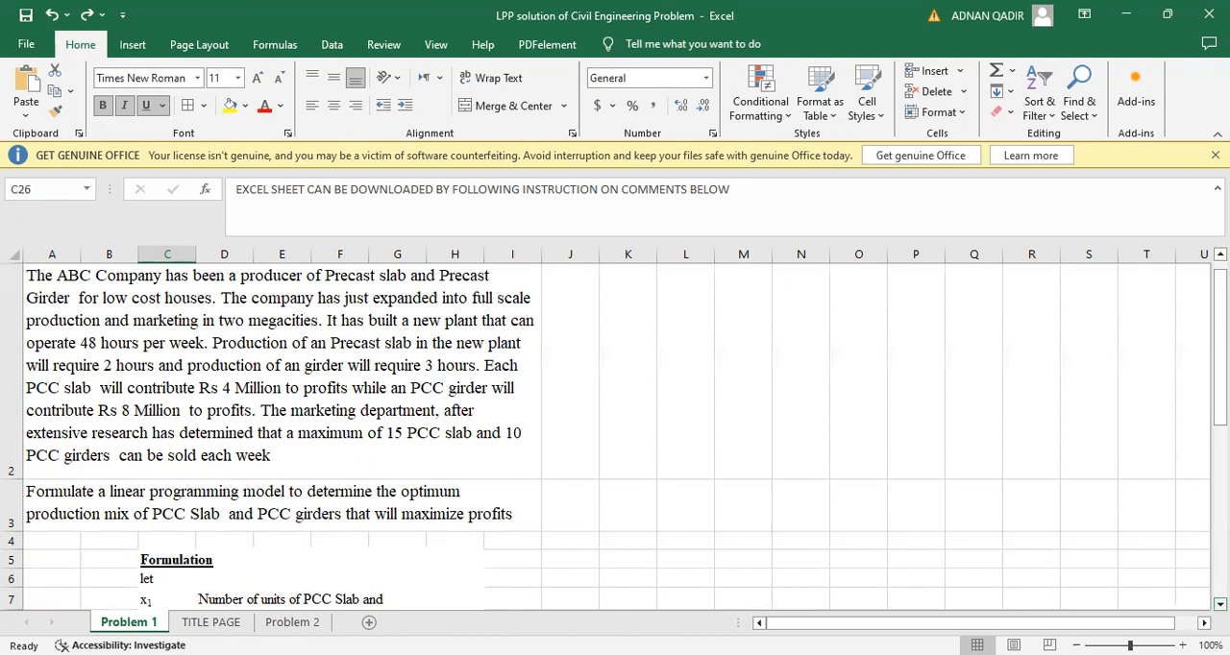
pyautogui.scroll(-1, 764, 459)
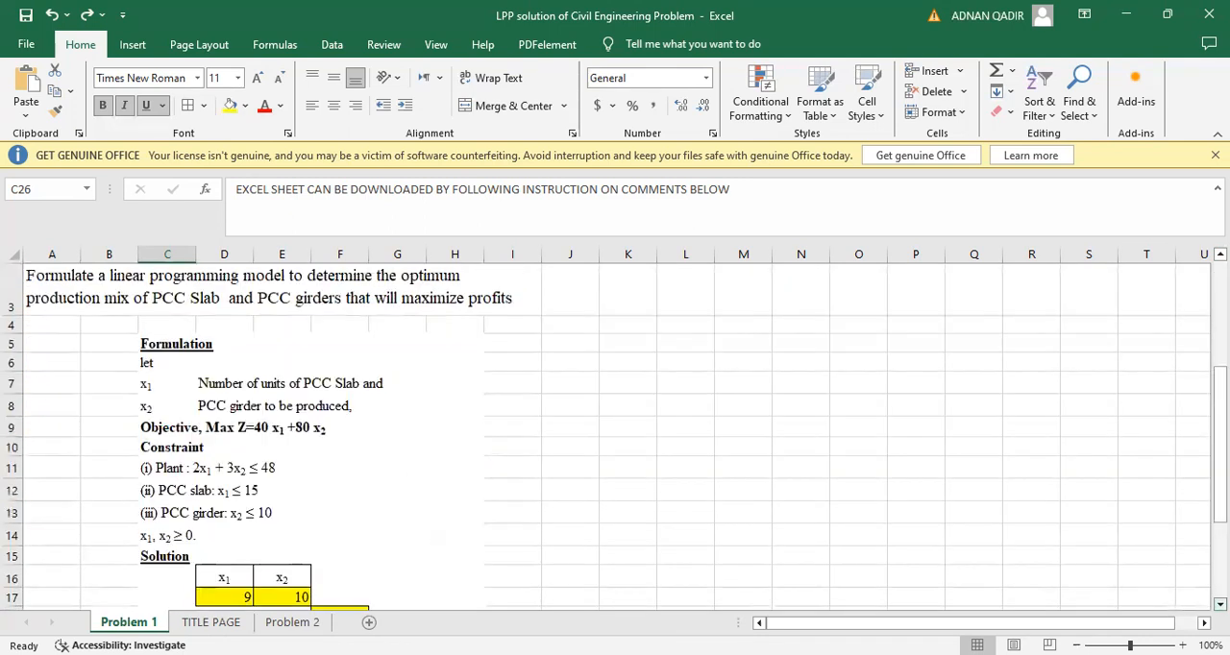
pyautogui.click(169, 431)
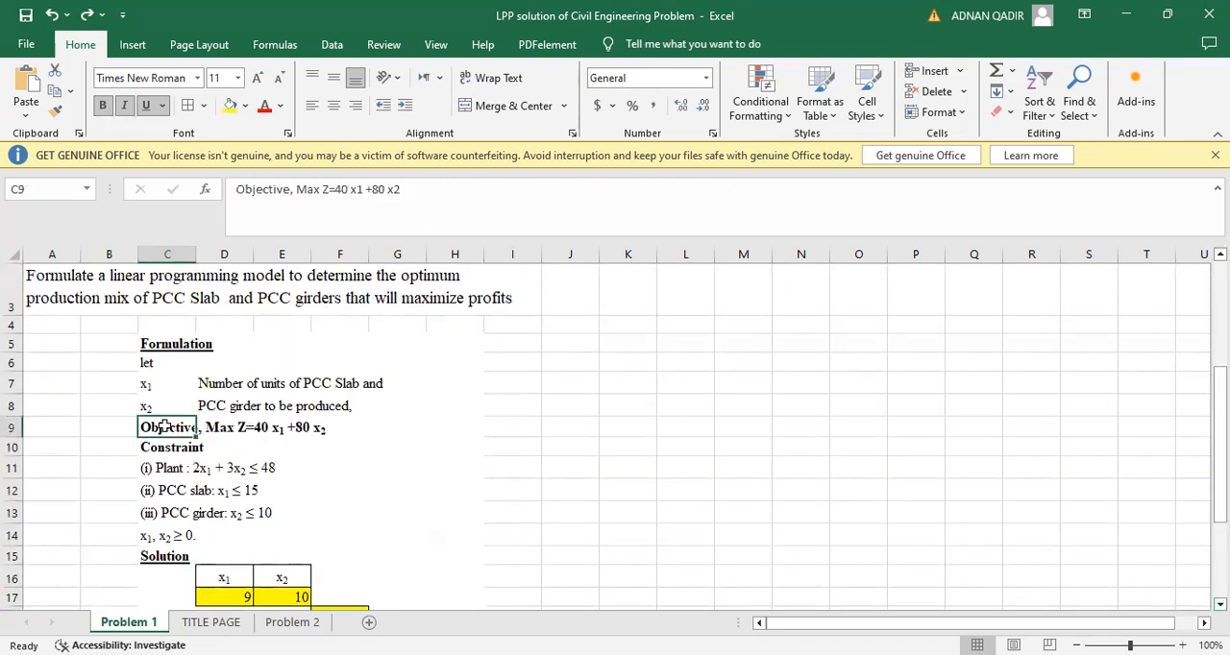
pyautogui.click(348, 190)
pyautogui.press('BackSpace')
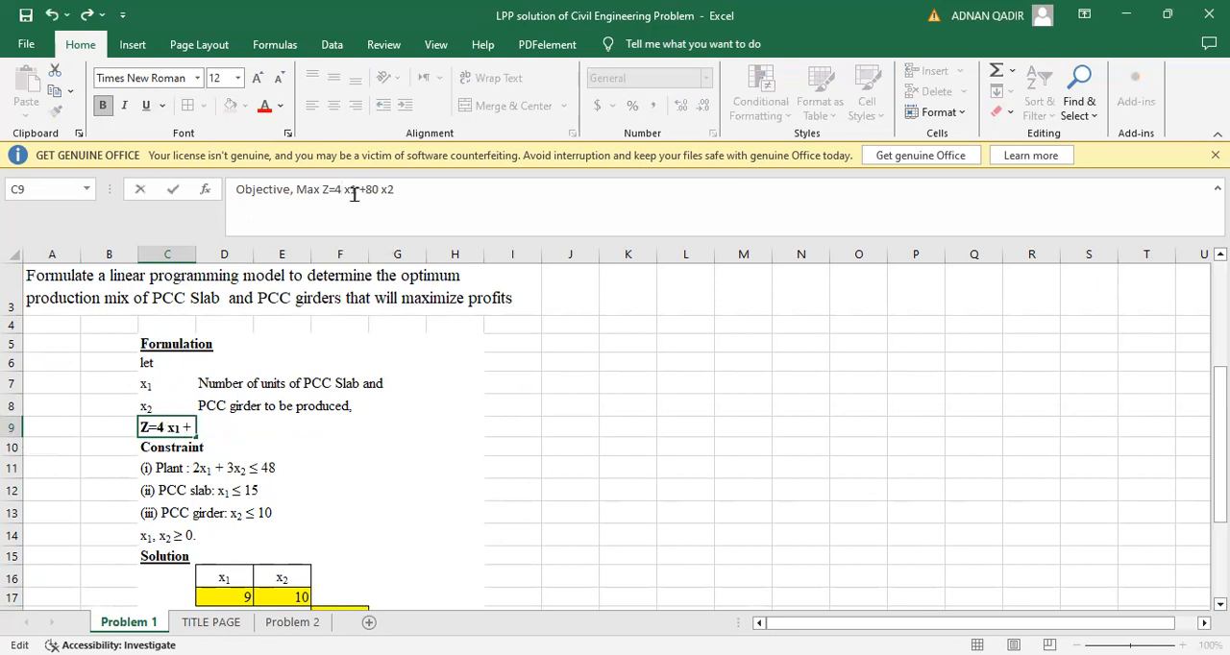
pyautogui.click(381, 185)
pyautogui.press('Delete')
pyautogui.click(658, 426)
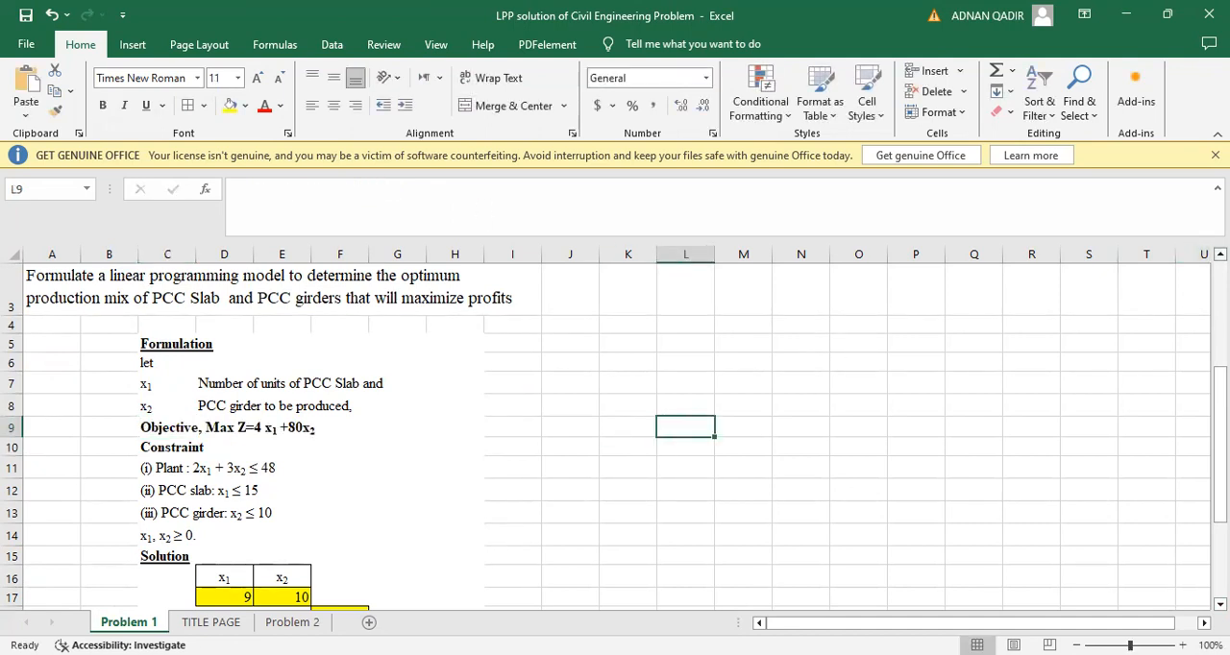
# Compare the precast slab and girder problem statement with the variables, objective and constraints in the formulation below it
pyautogui.scroll(3, 615, 432)
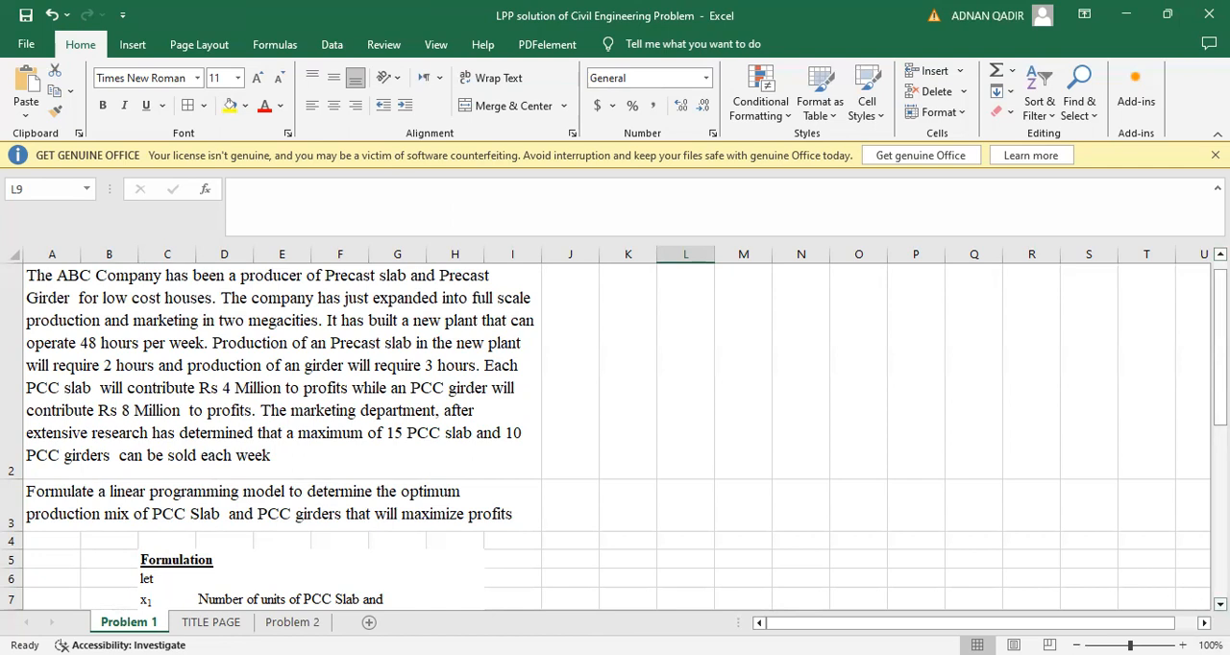
pyautogui.scroll(-1, 615, 432)
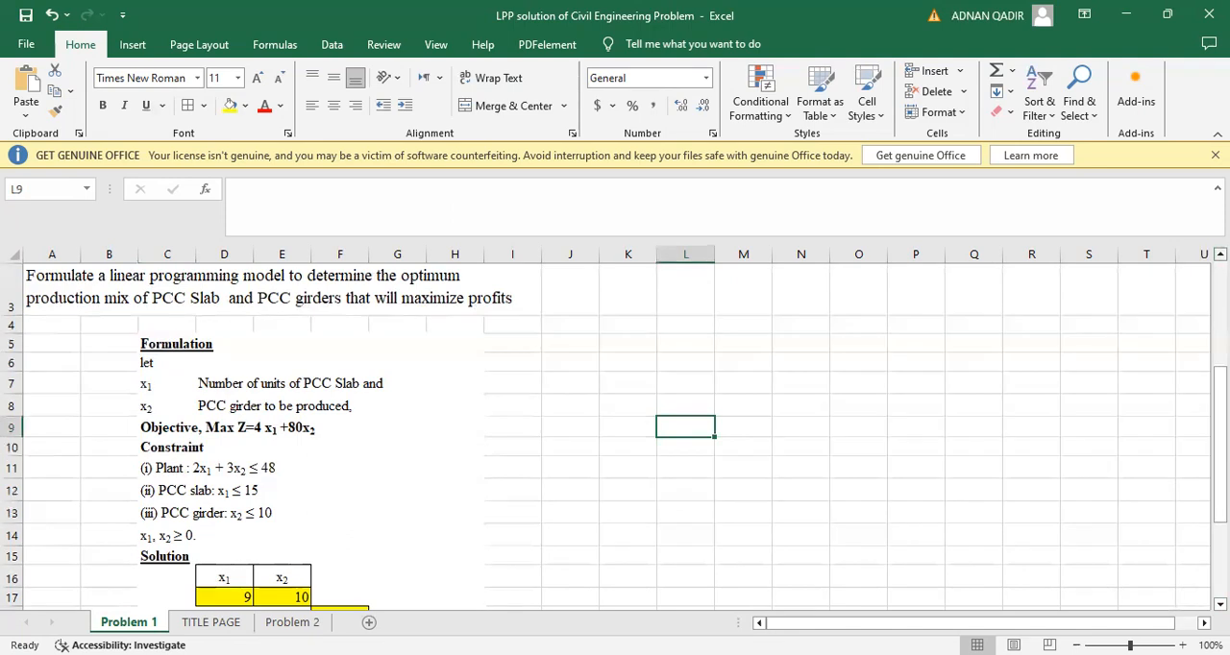
pyautogui.scroll(1, 615, 432)
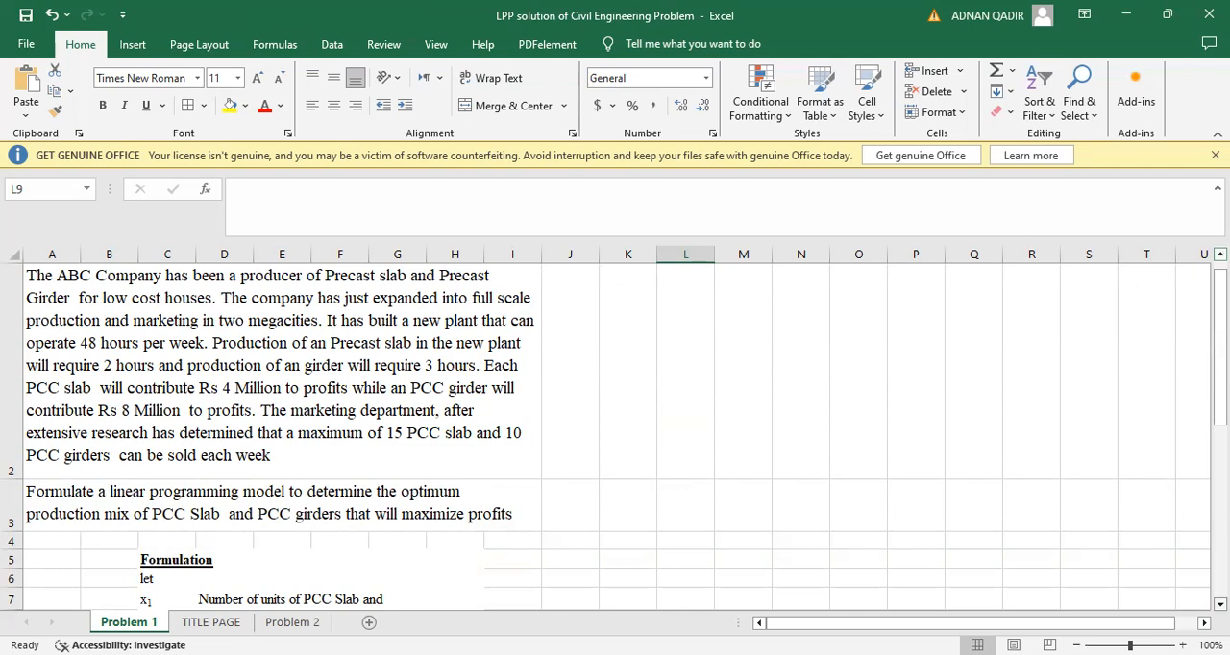
pyautogui.scroll(-1, 615, 433)
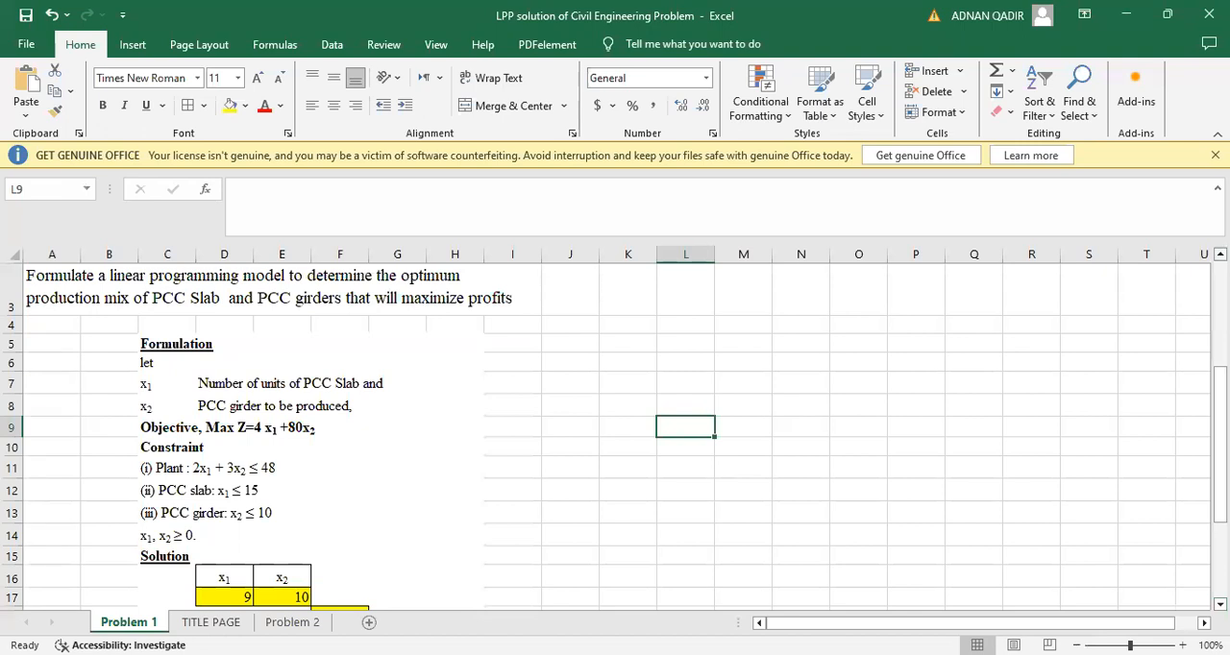
pyautogui.scroll(1, 615, 432)
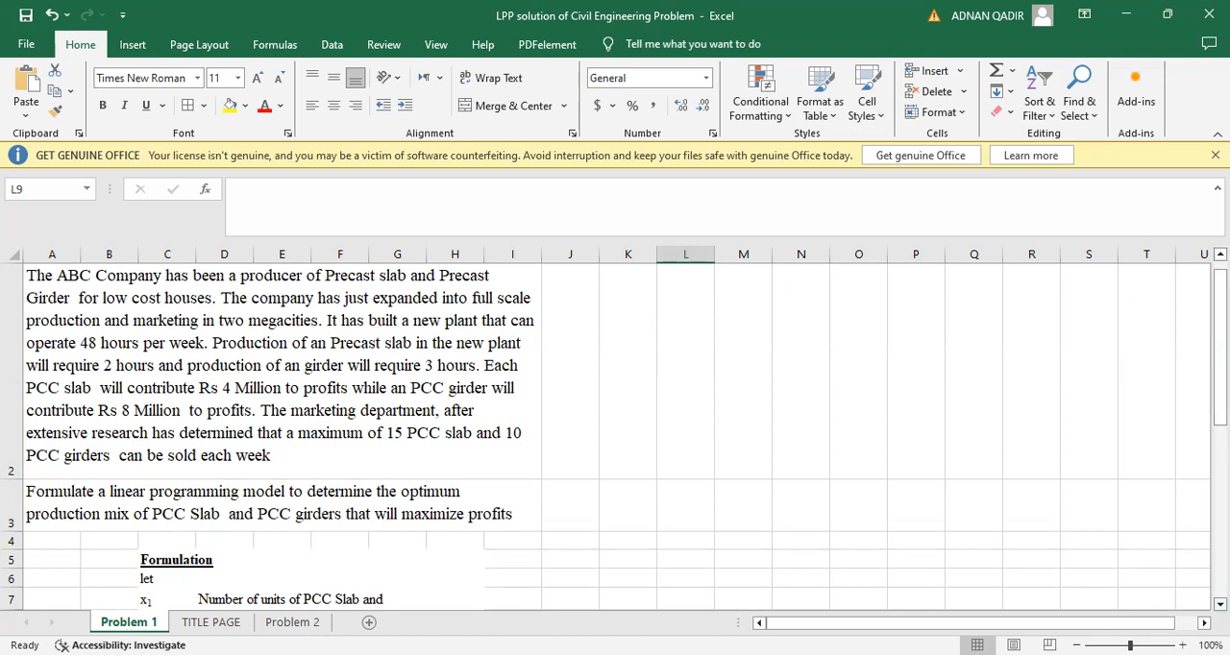
pyautogui.scroll(-2, 615, 433)
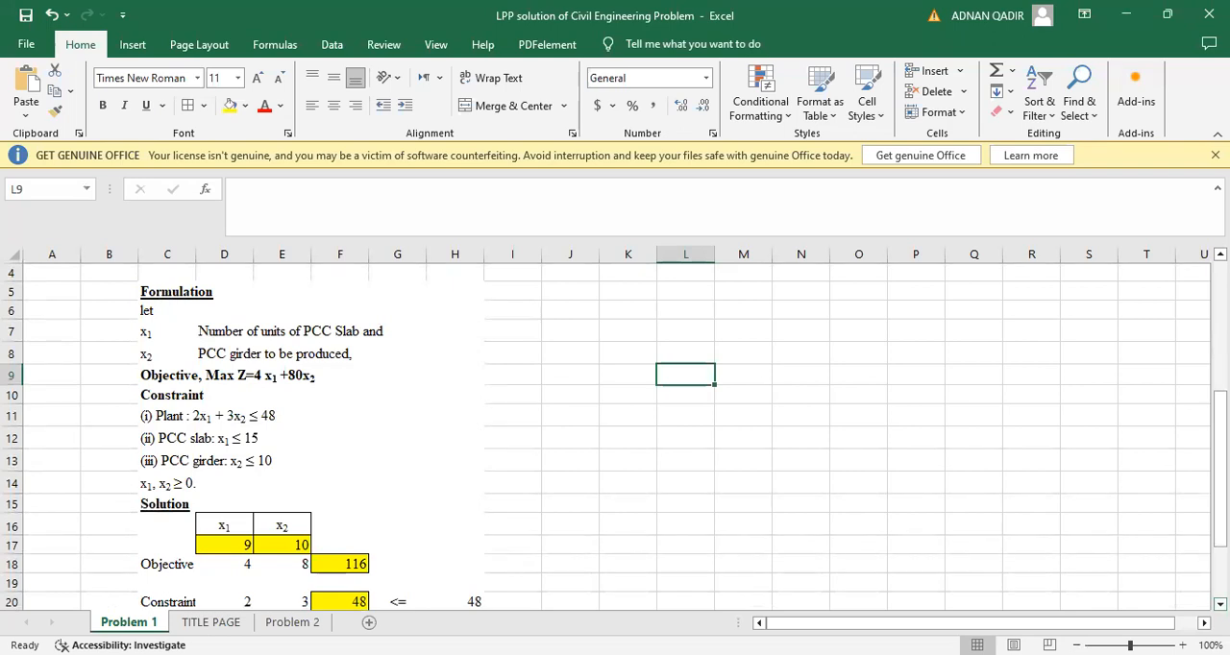
pyautogui.scroll(3, 615, 437)
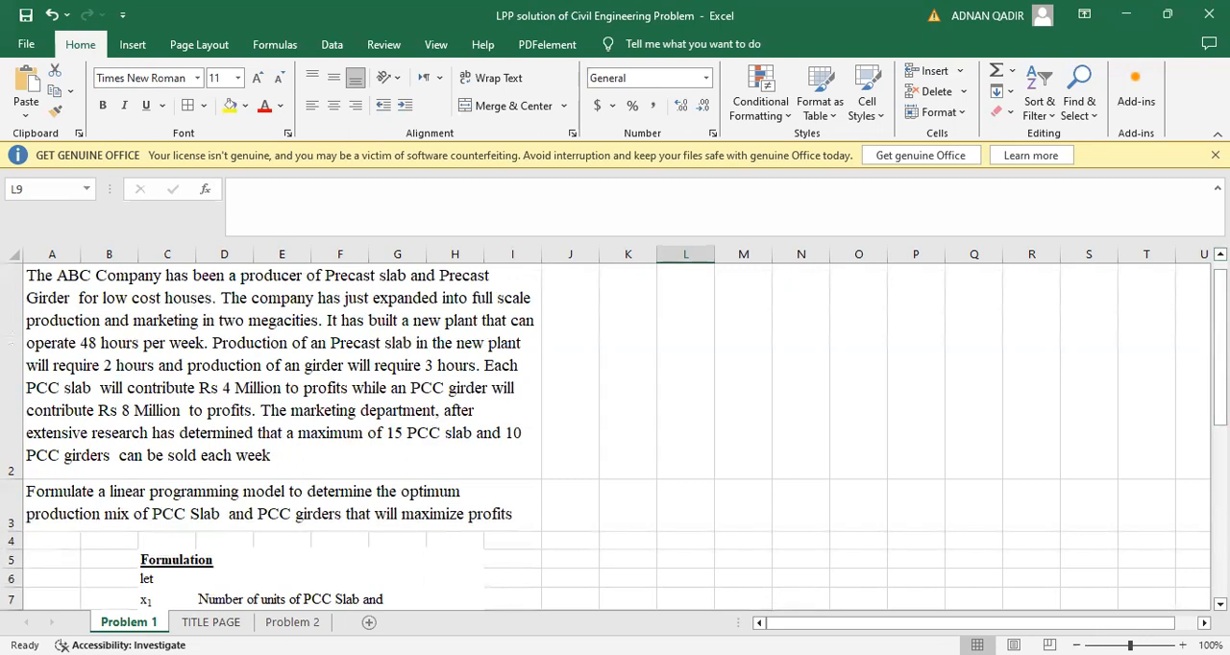
pyautogui.scroll(-3, 615, 438)
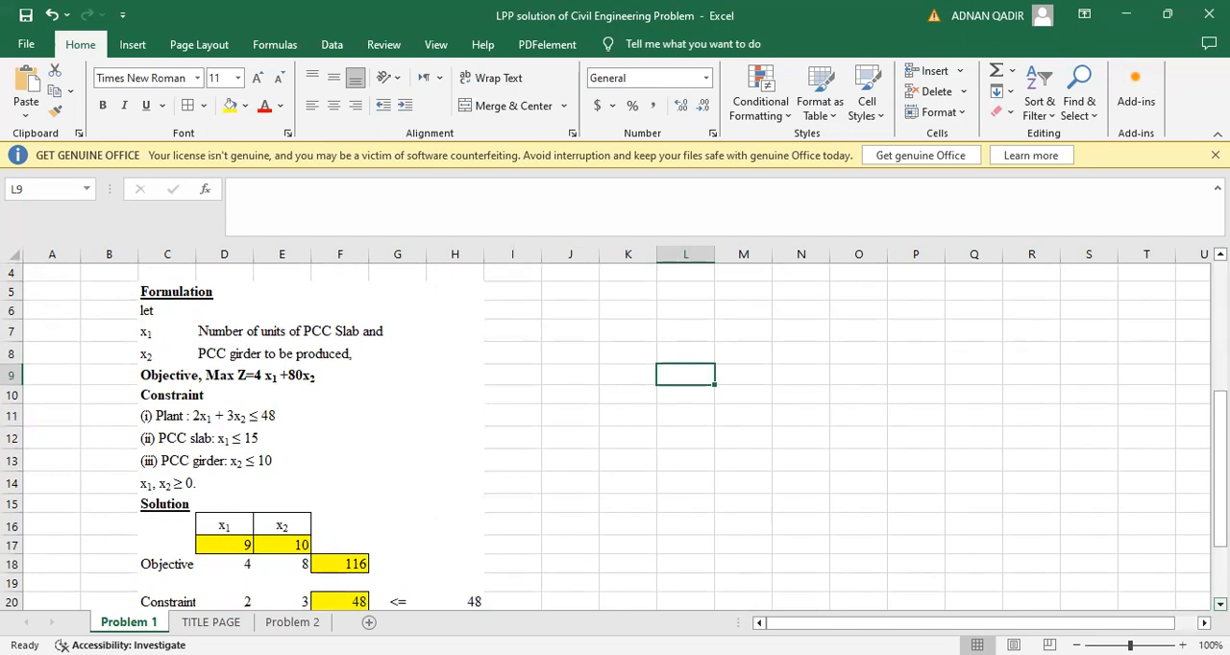
# Reset the x1 and x2 decision variables in D17 and E17 of the solution table to 0
pyautogui.scroll(-2, 615, 432)
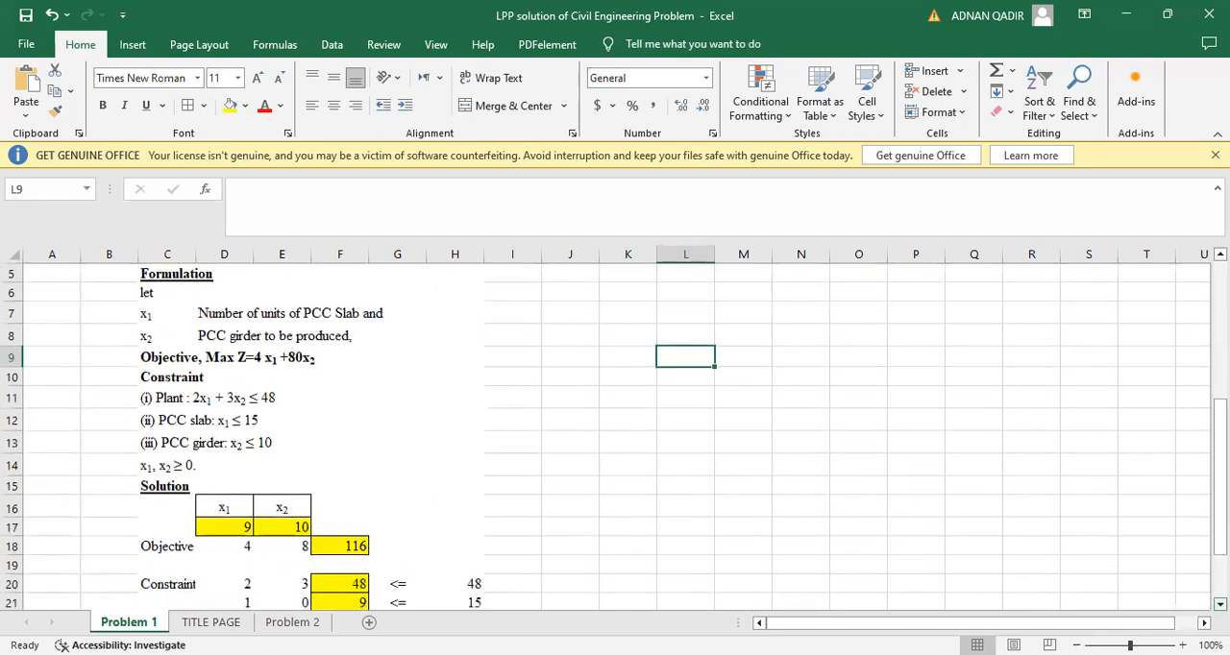
pyautogui.scroll(-2, 615, 432)
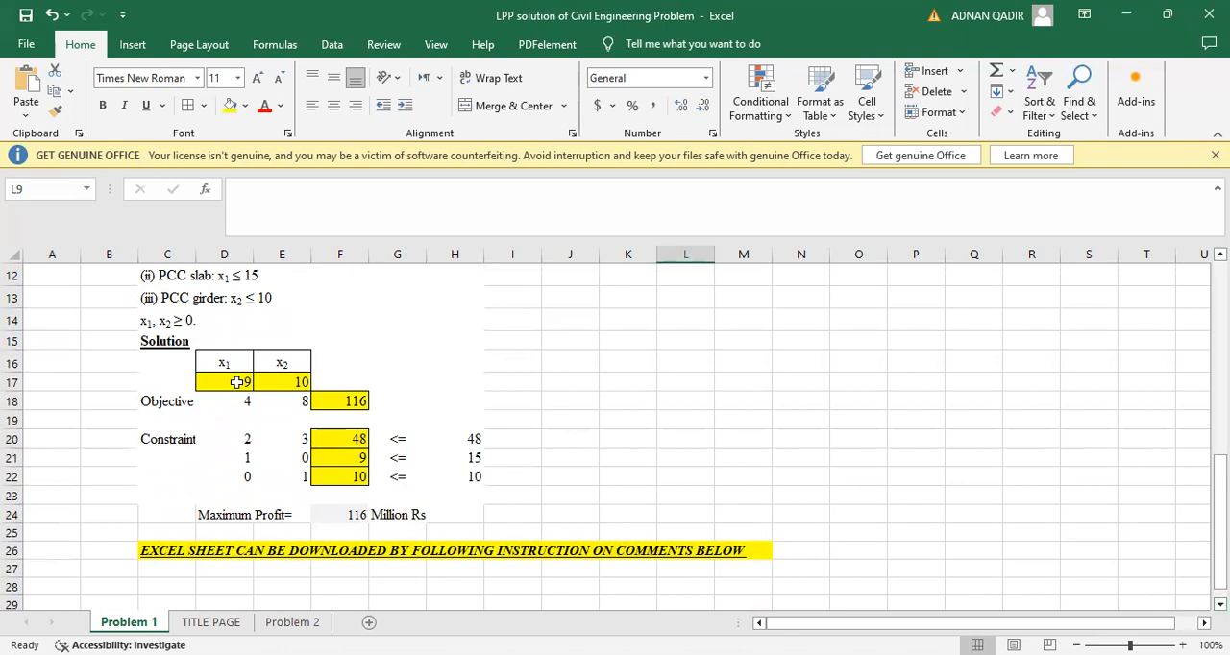
pyautogui.moveTo(237, 382); pyautogui.dragTo(294, 383)
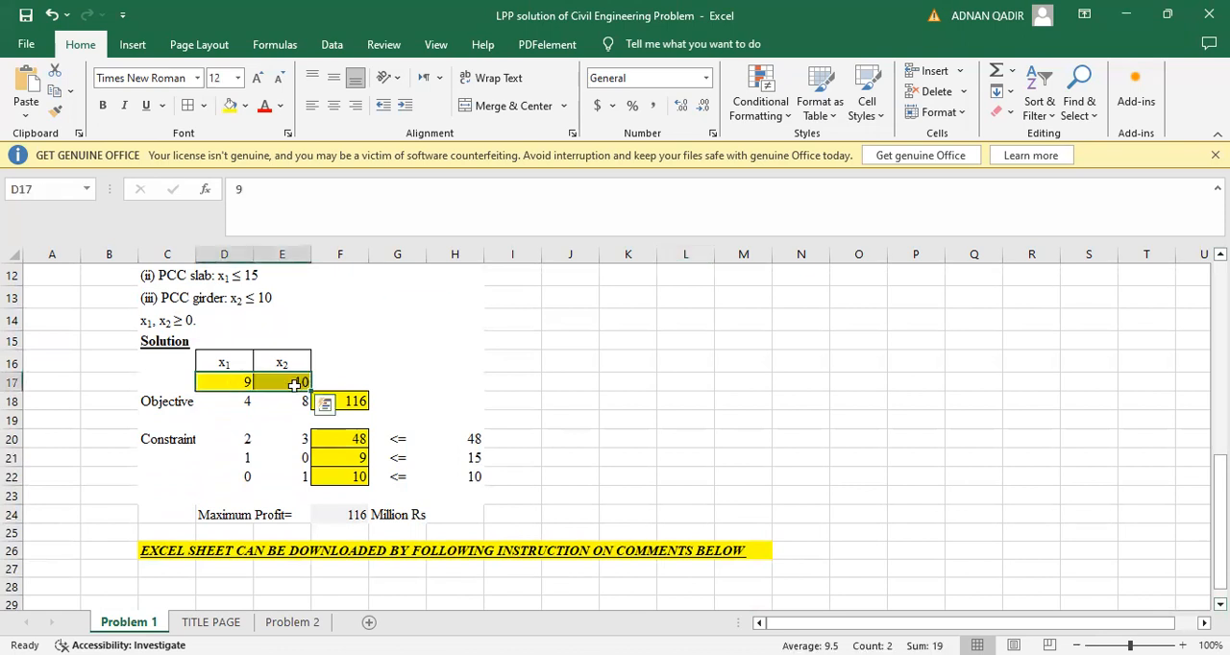
pyautogui.write('0')
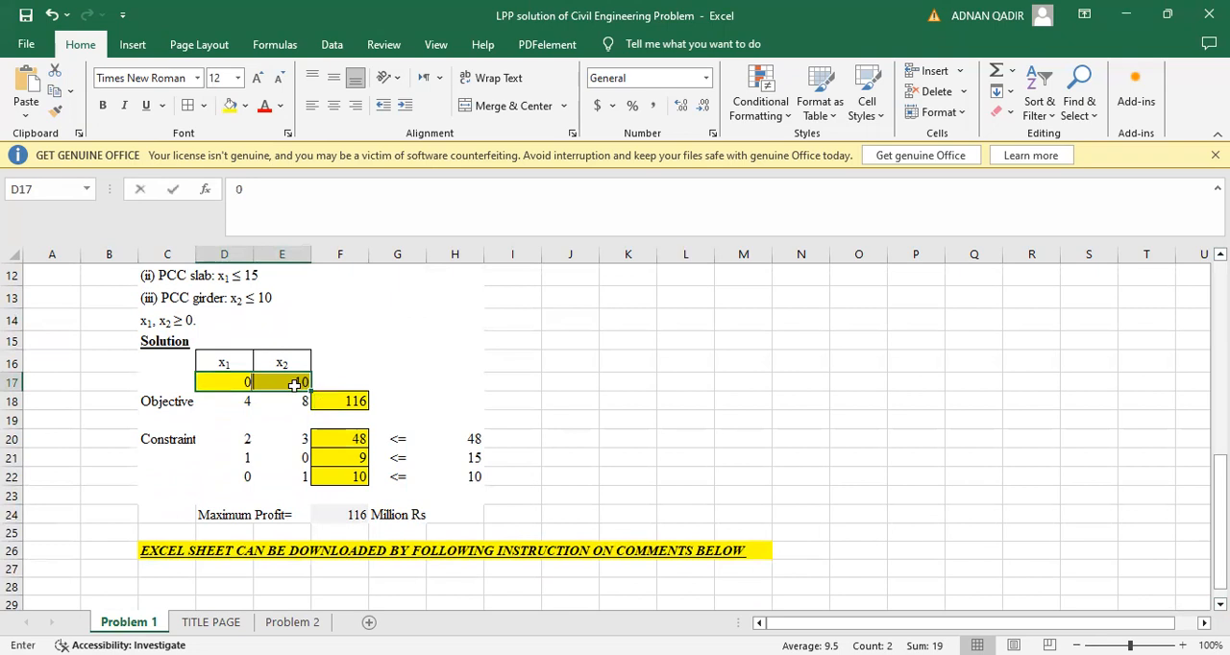
pyautogui.press('Return')
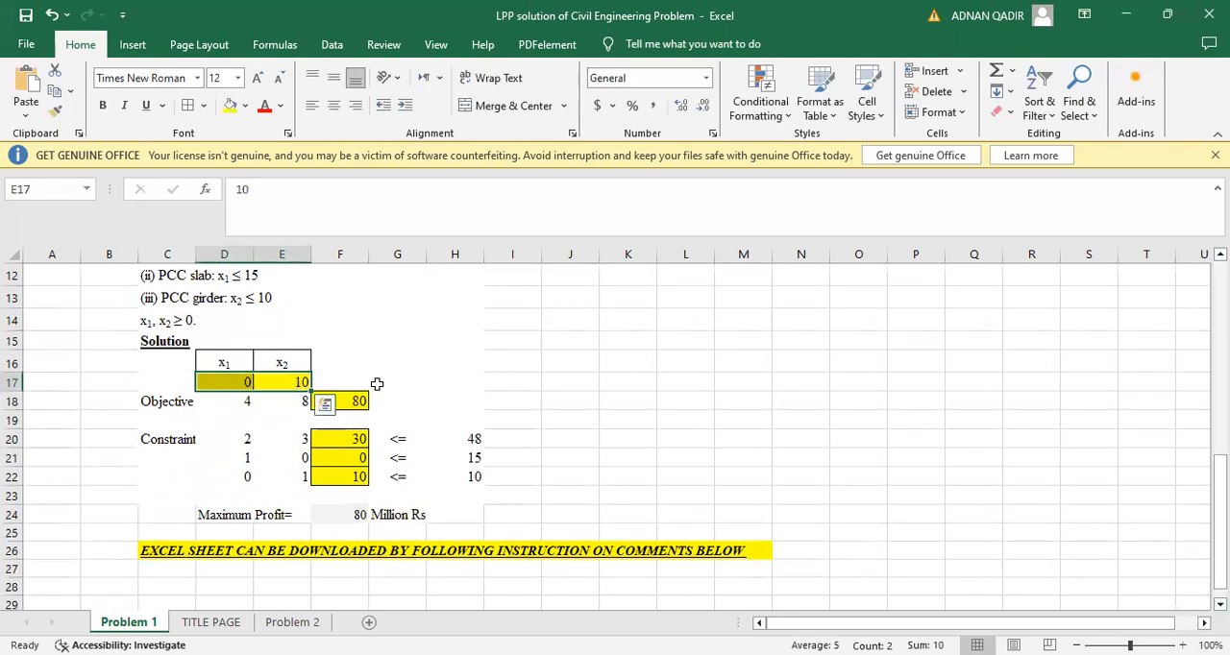
pyautogui.click(380, 383)
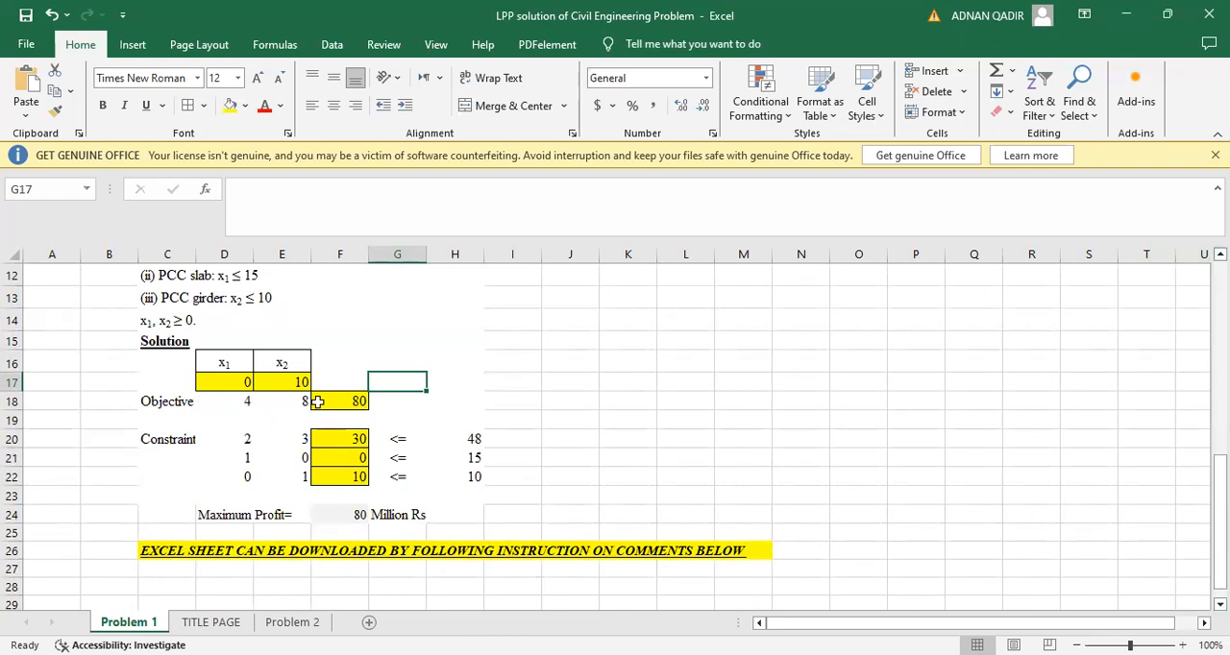
pyautogui.click(296, 381)
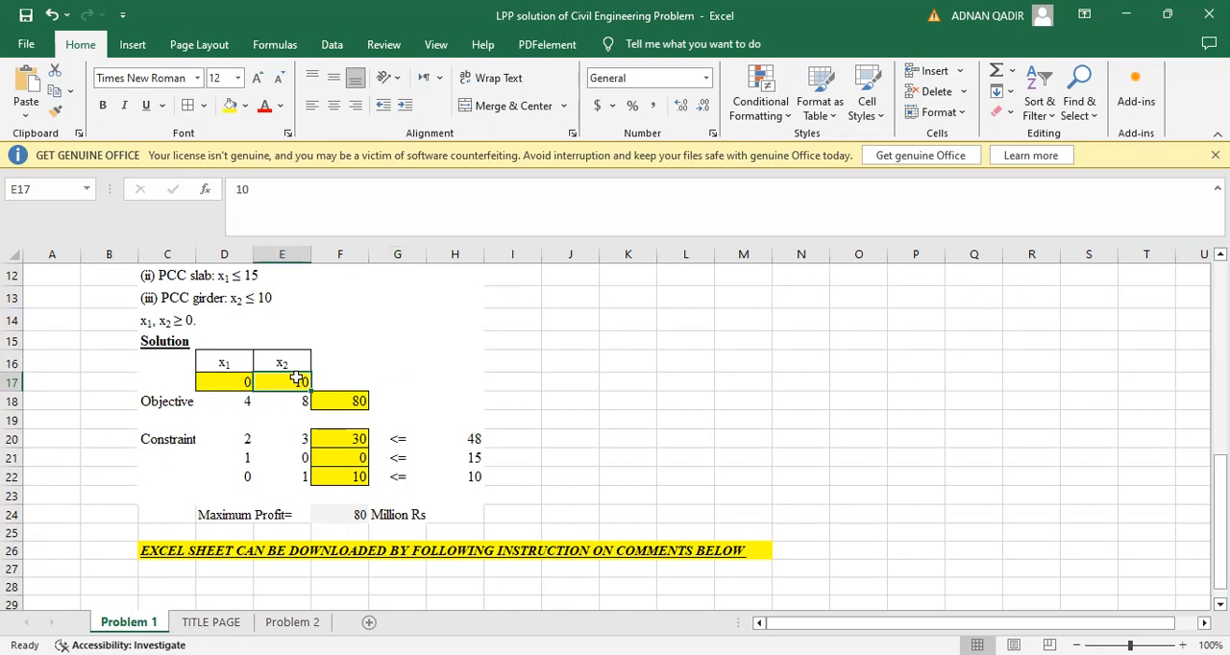
pyautogui.write('0')
pyautogui.press('Return')
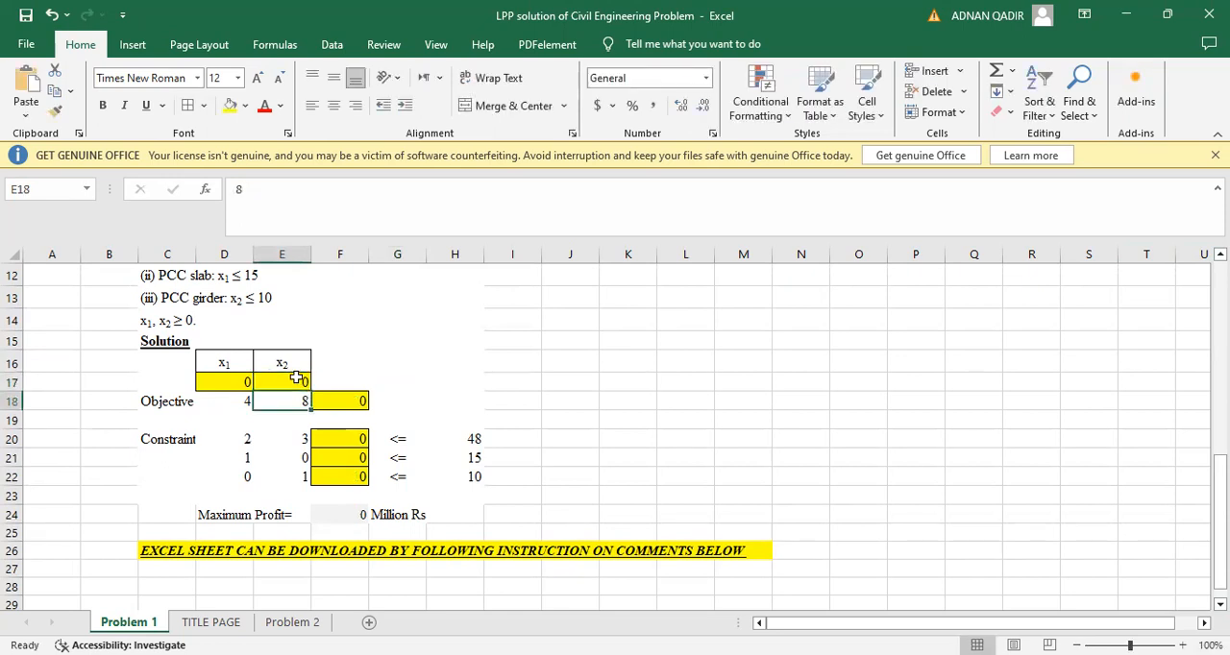
# Examine the x1 and x2 coefficients and the limits of the three constraint rows in rows 20 to 22
pyautogui.click(234, 443)
pyautogui.click(294, 439)
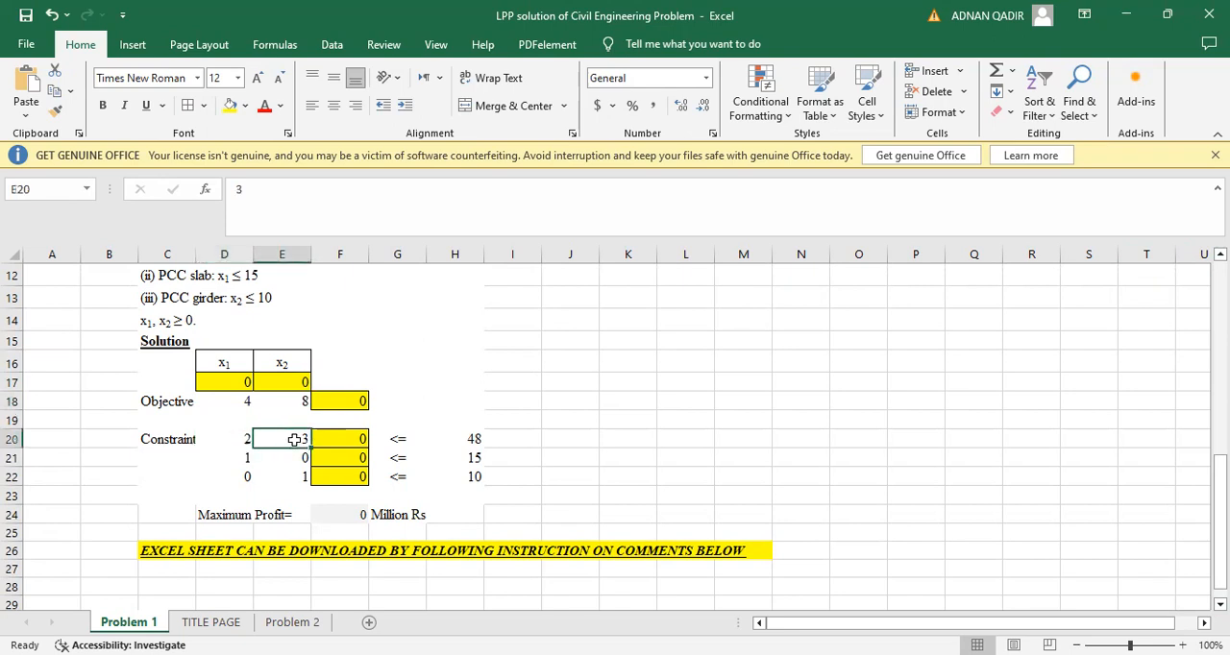
pyautogui.click(474, 439)
pyautogui.write('48')
pyautogui.click(221, 461)
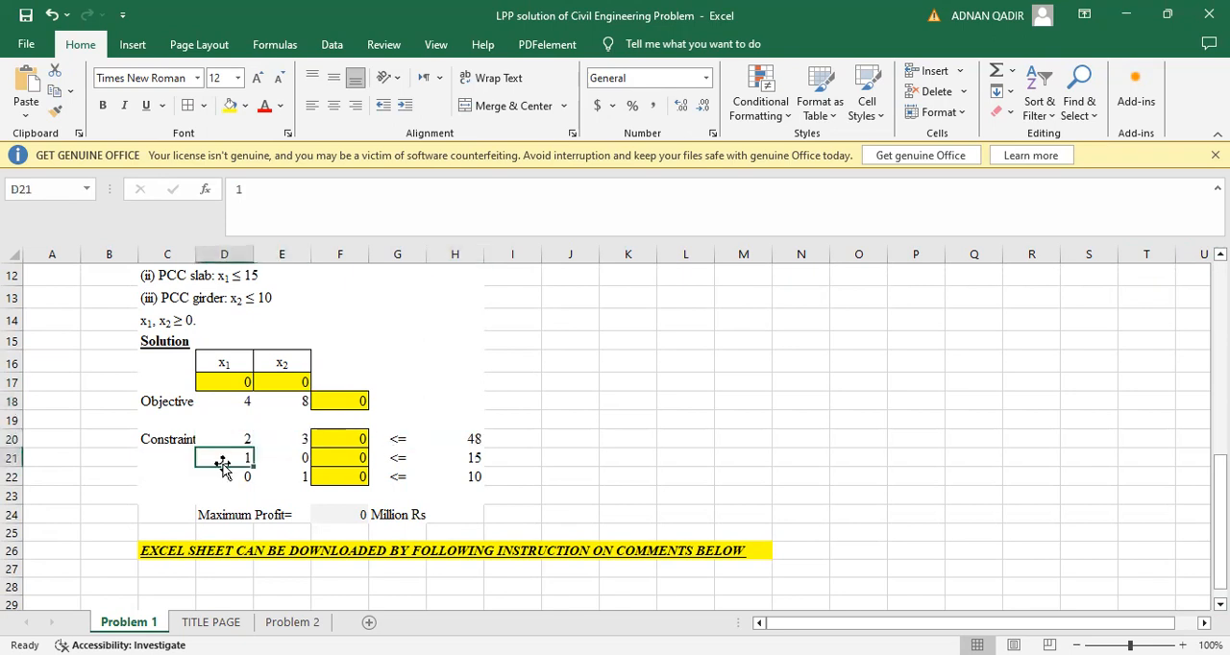
pyautogui.click(294, 460)
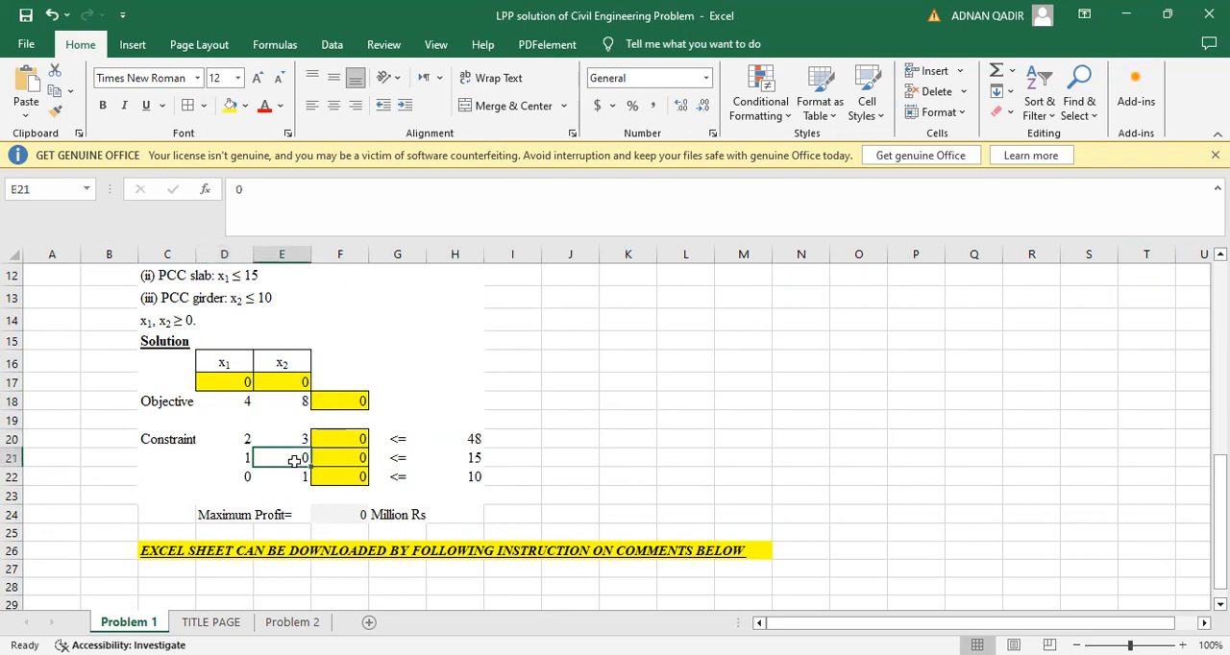
pyautogui.click(475, 461)
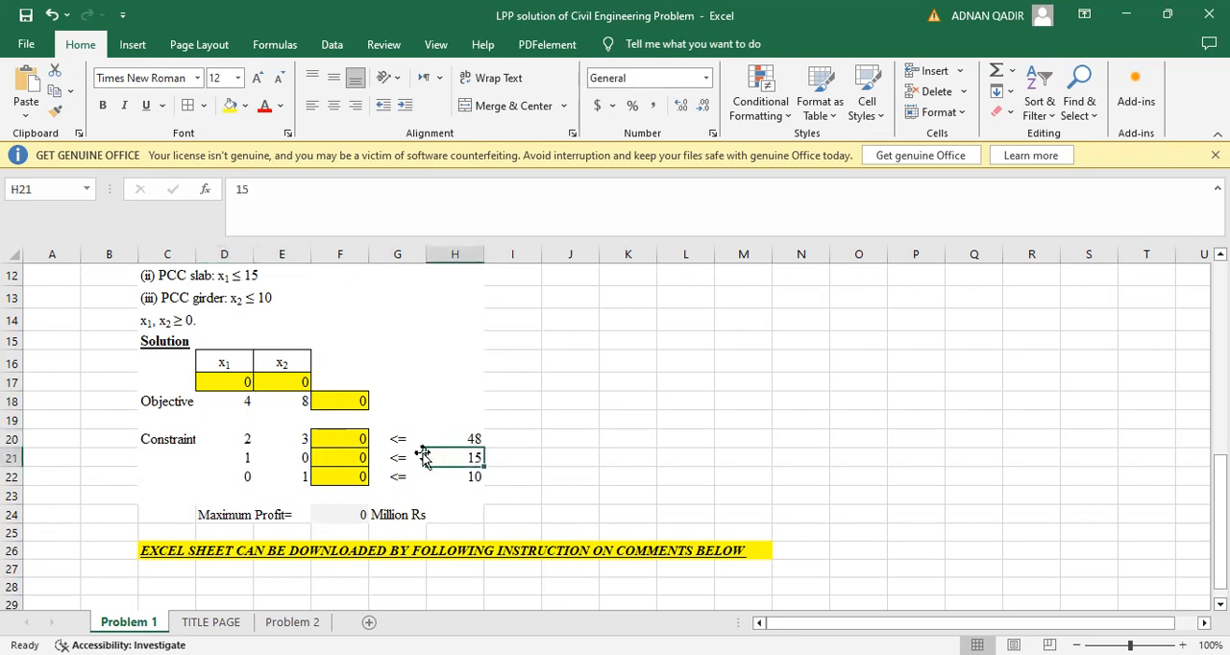
pyautogui.click(243, 477)
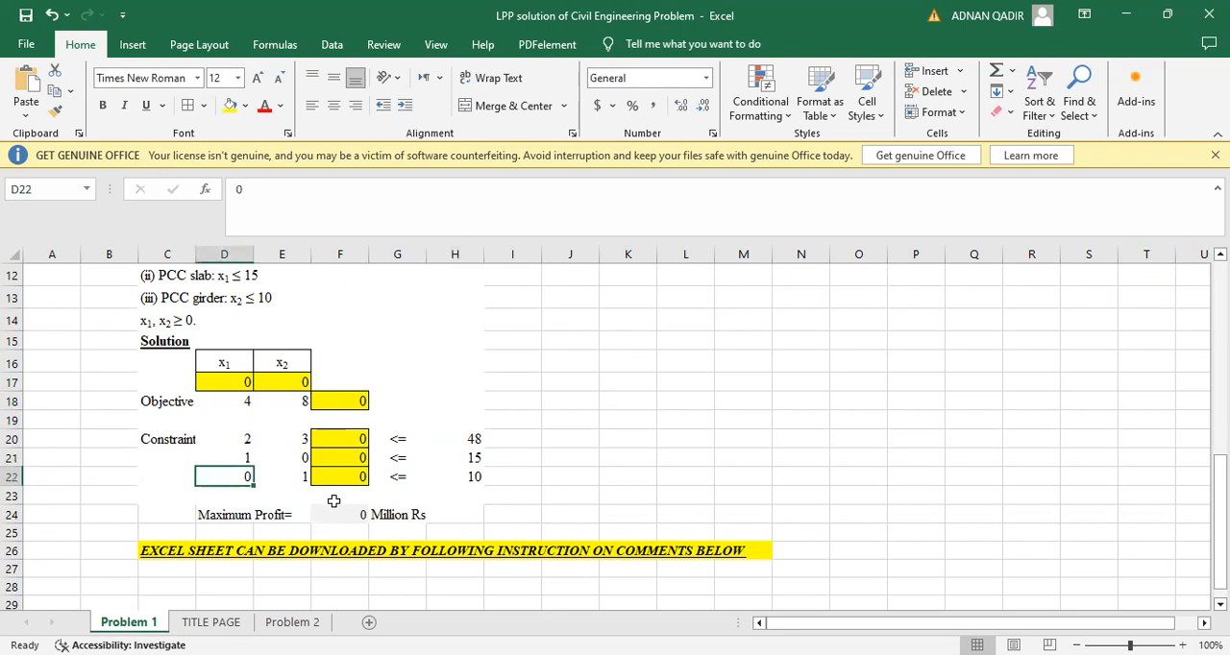
pyautogui.click(294, 480)
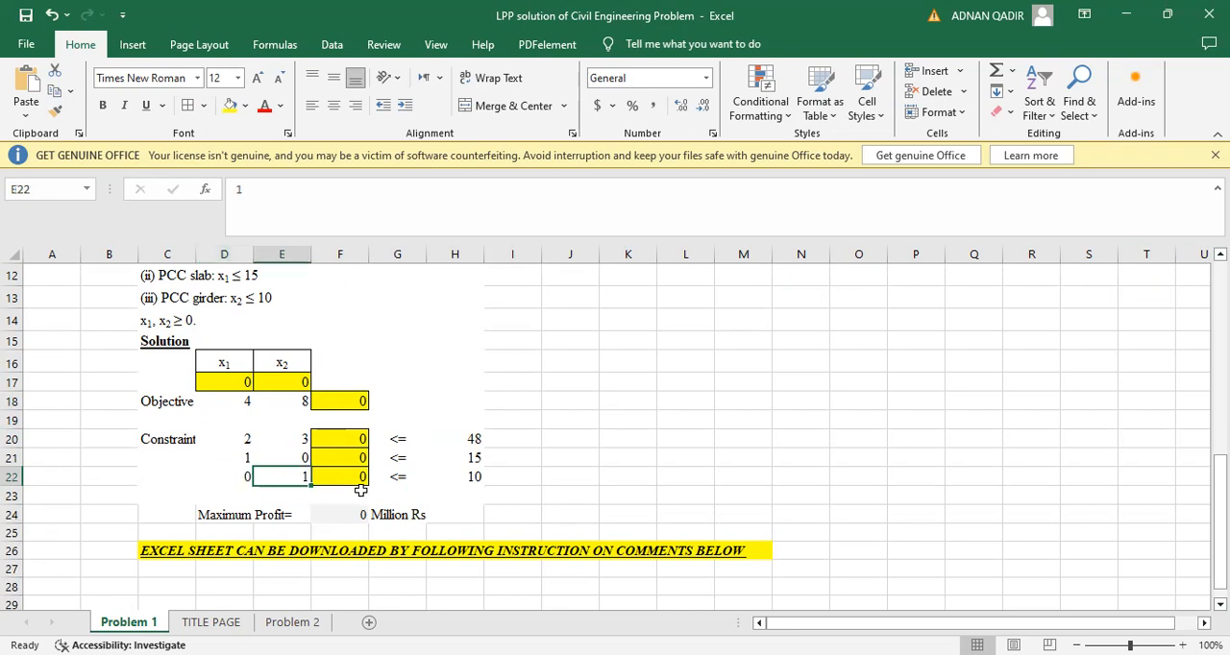
pyautogui.click(476, 479)
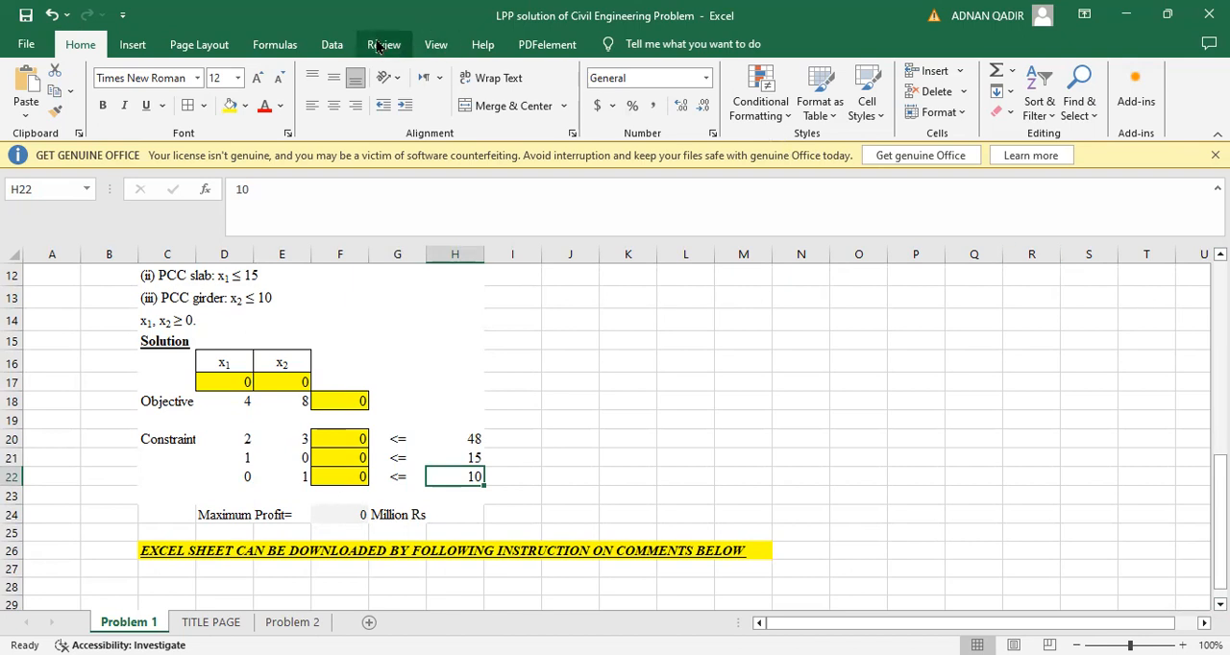
# Look through the application's file options and the Office Add-ins store, then return to the Problem 1 sheet
pyautogui.click(332, 45)
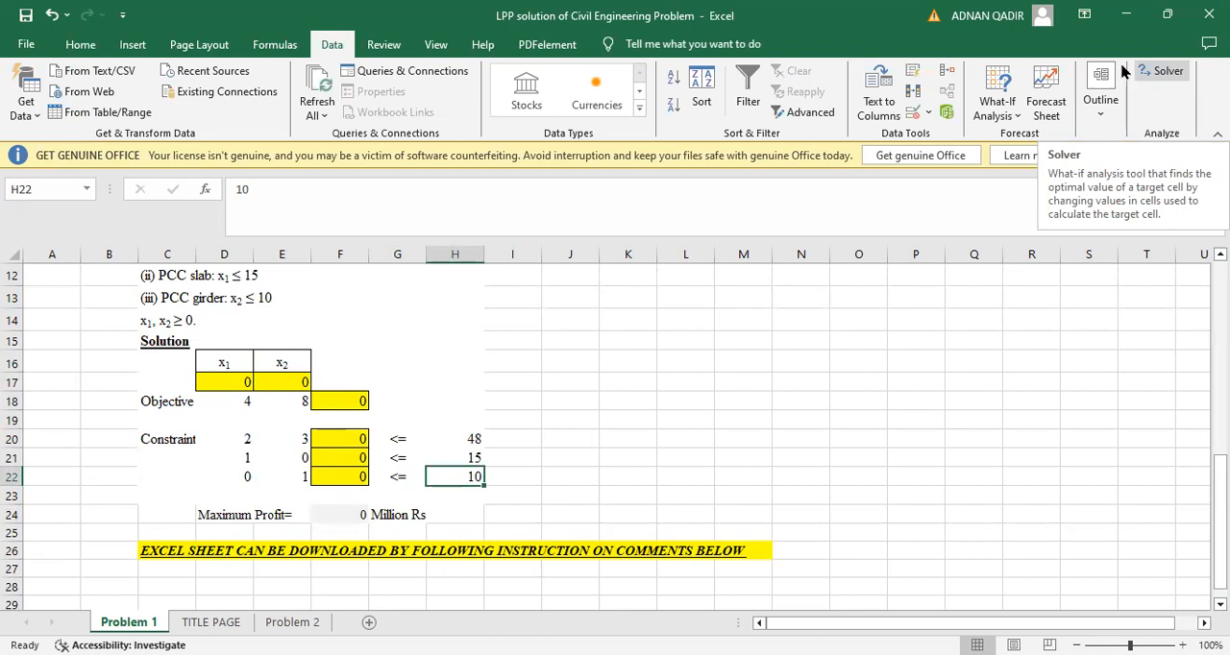
pyautogui.click(27, 45)
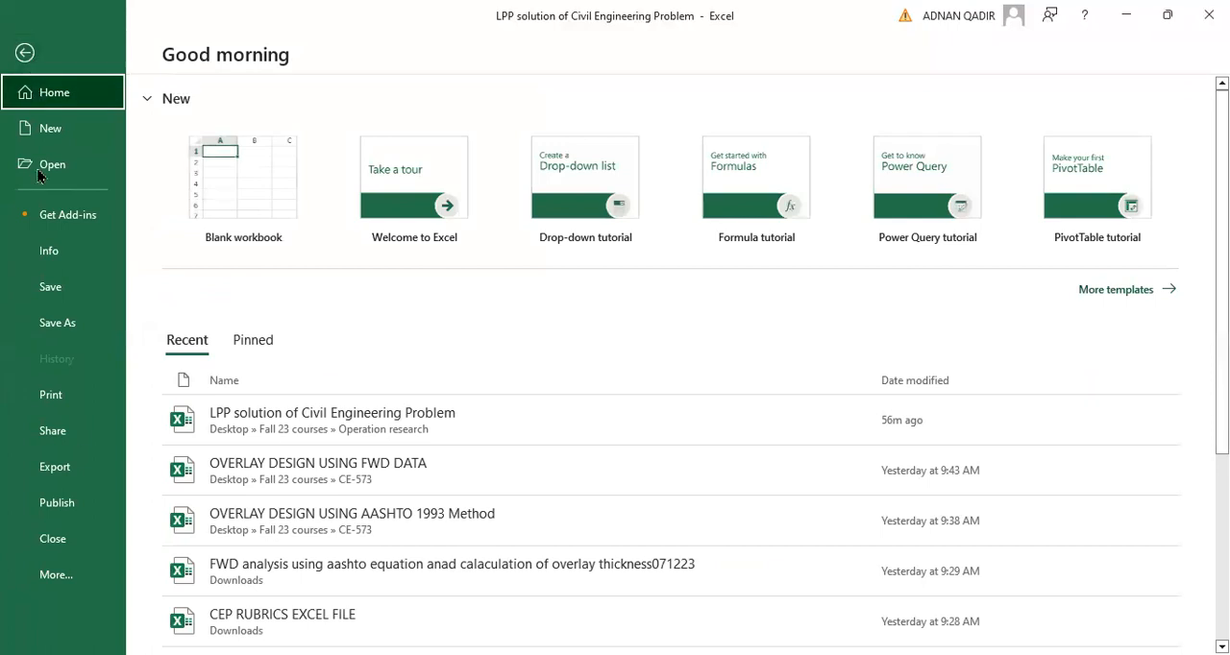
pyautogui.click(77, 575)
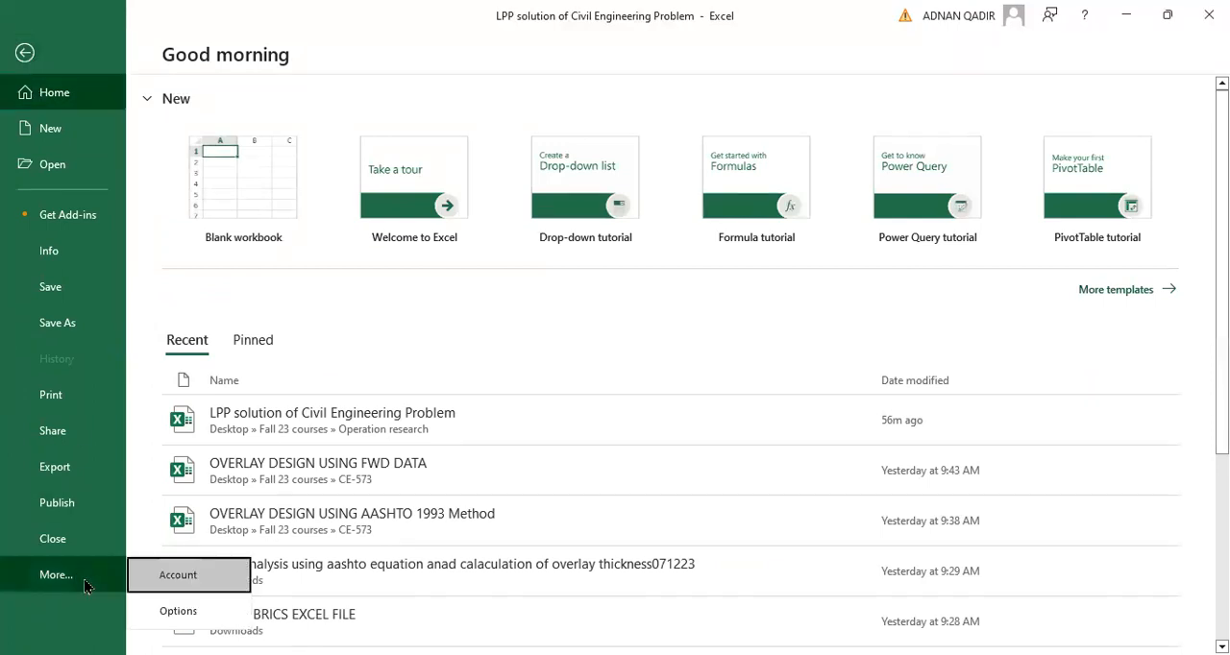
pyautogui.click(108, 373)
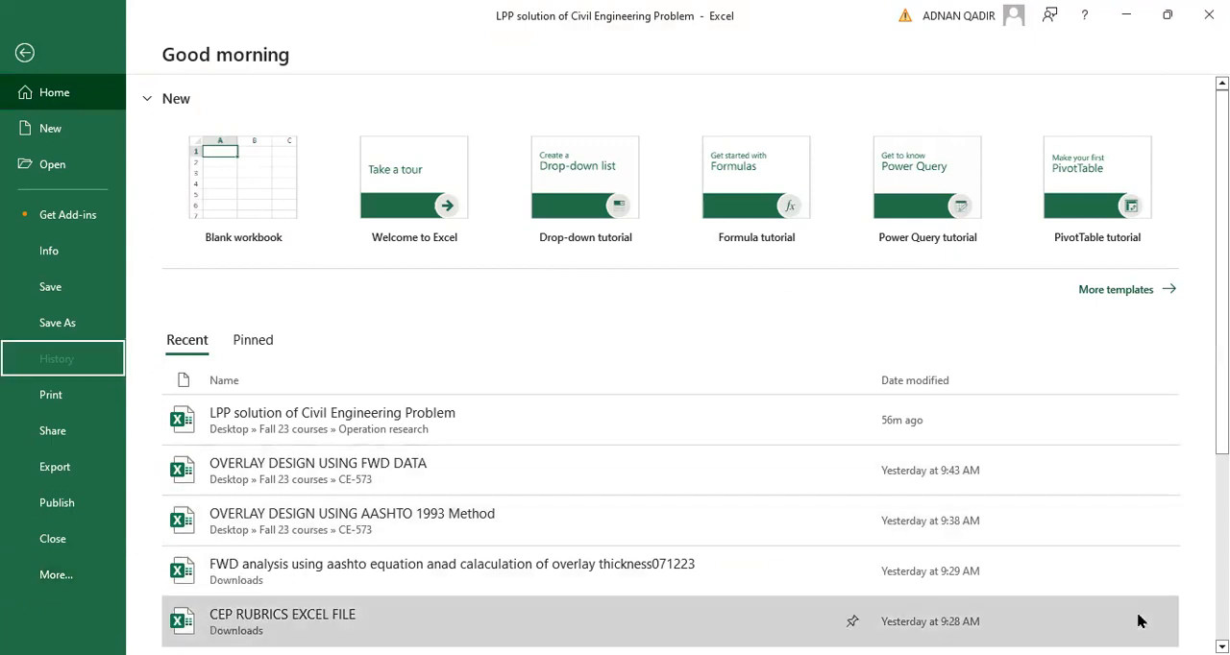
pyautogui.scroll(-4, 672, 384)
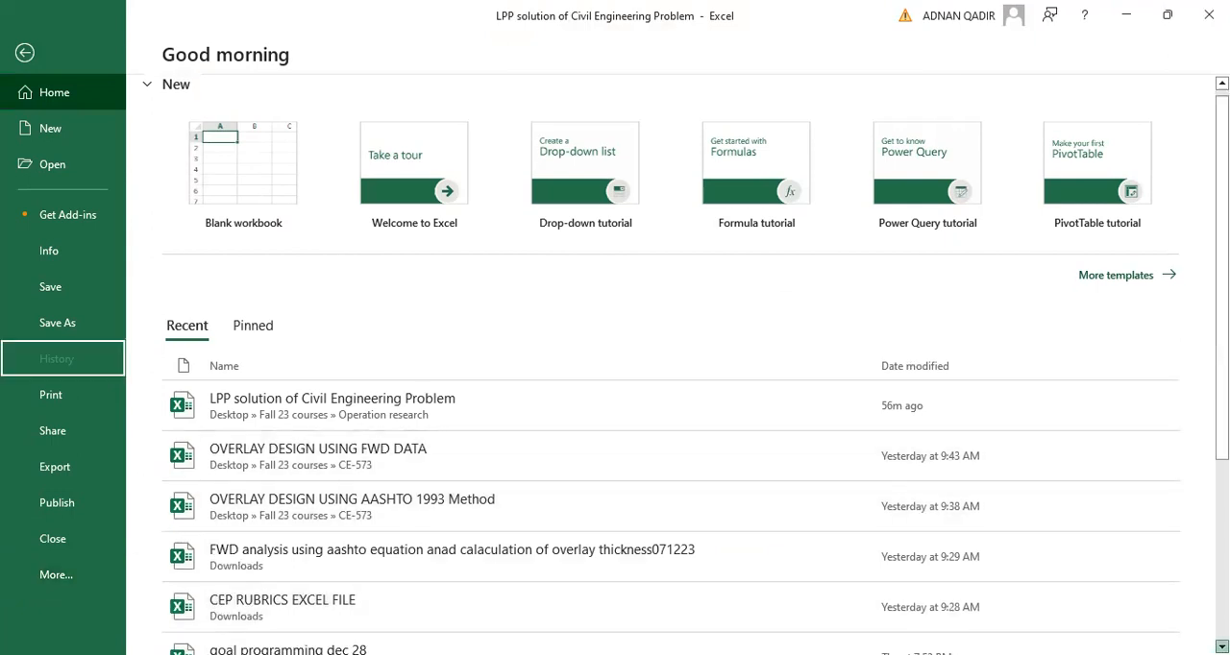
pyautogui.scroll(-1, 673, 413)
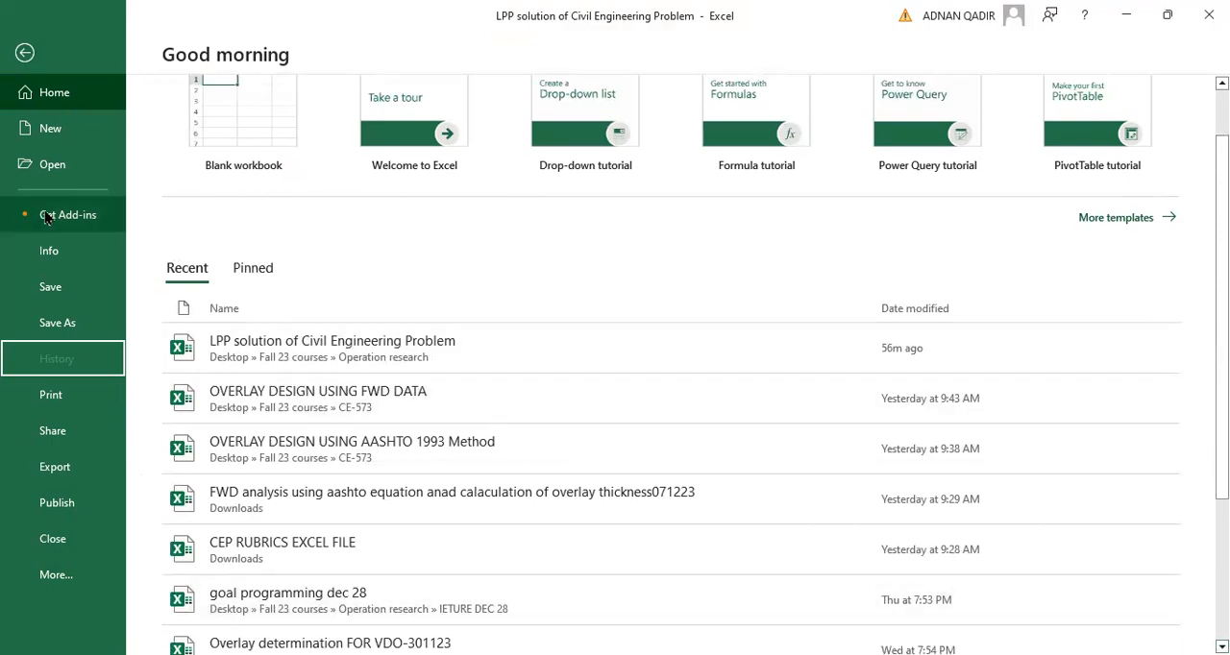
pyautogui.press('Escape')
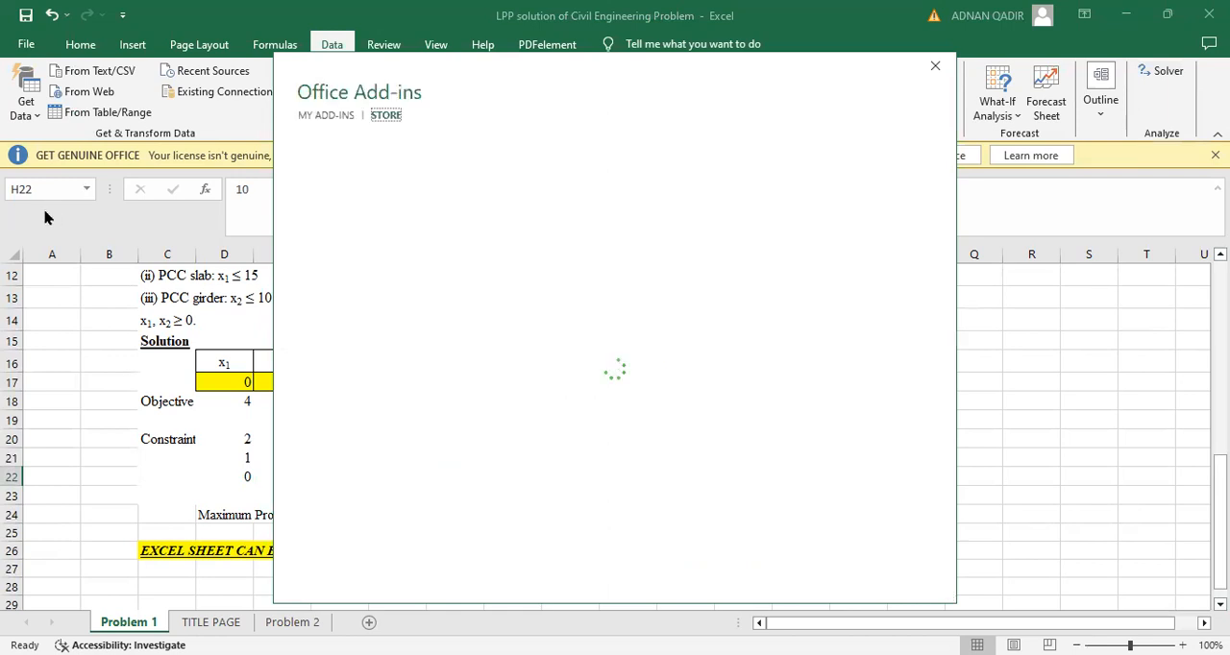
pyautogui.click(936, 69)
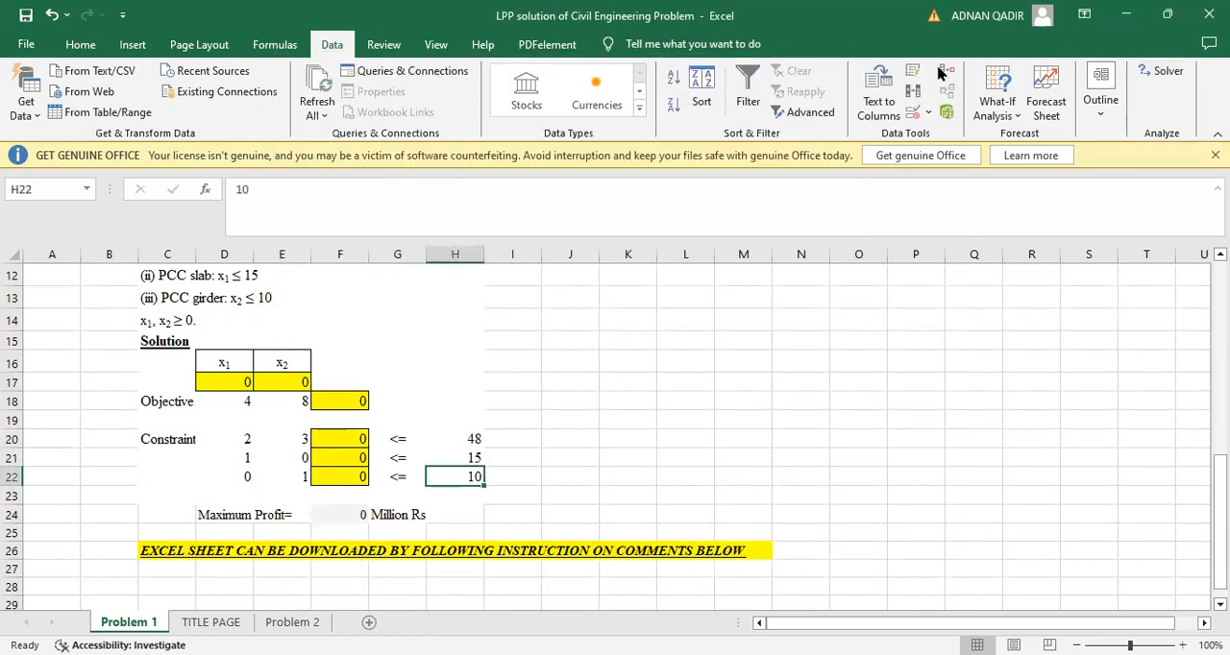
# In Solver, set the objective to cell F18 and the changing variable cells to D17:E17
pyautogui.click(1164, 73)
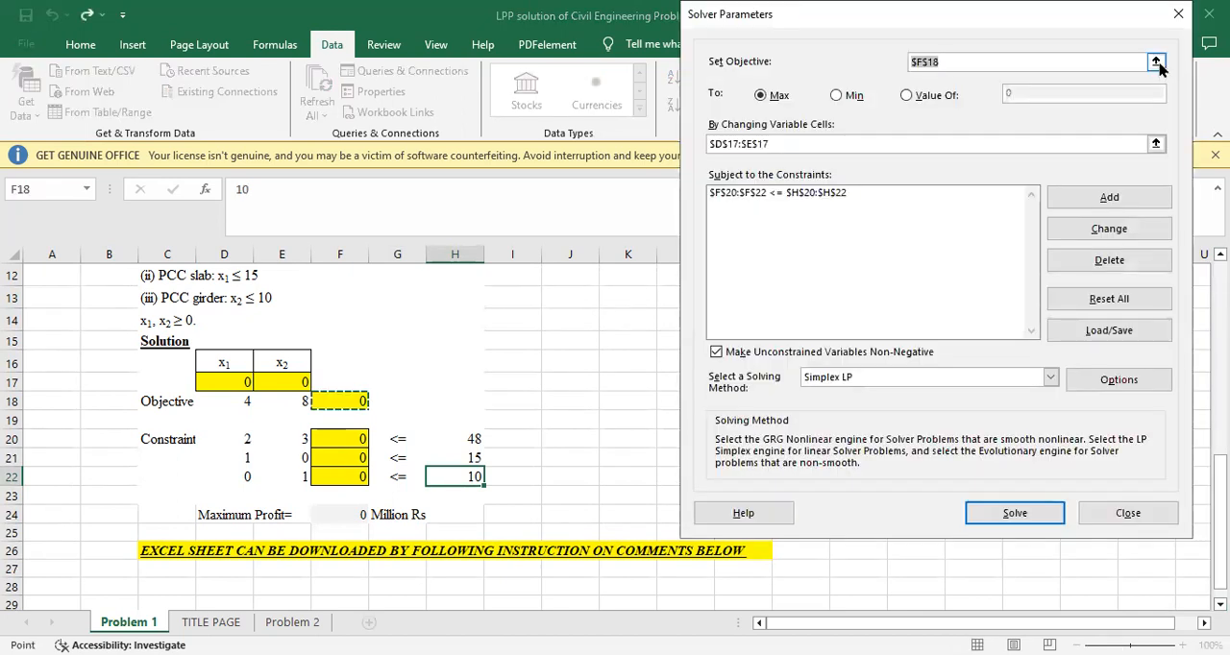
pyautogui.click(1155, 62)
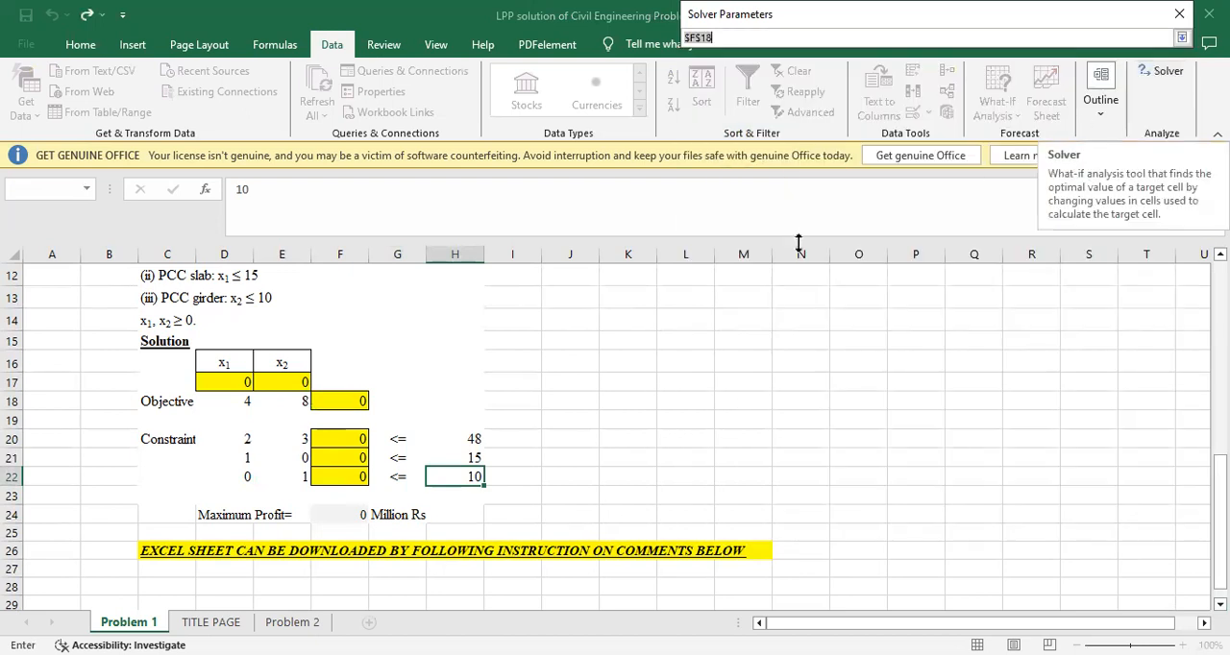
pyautogui.click(332, 402)
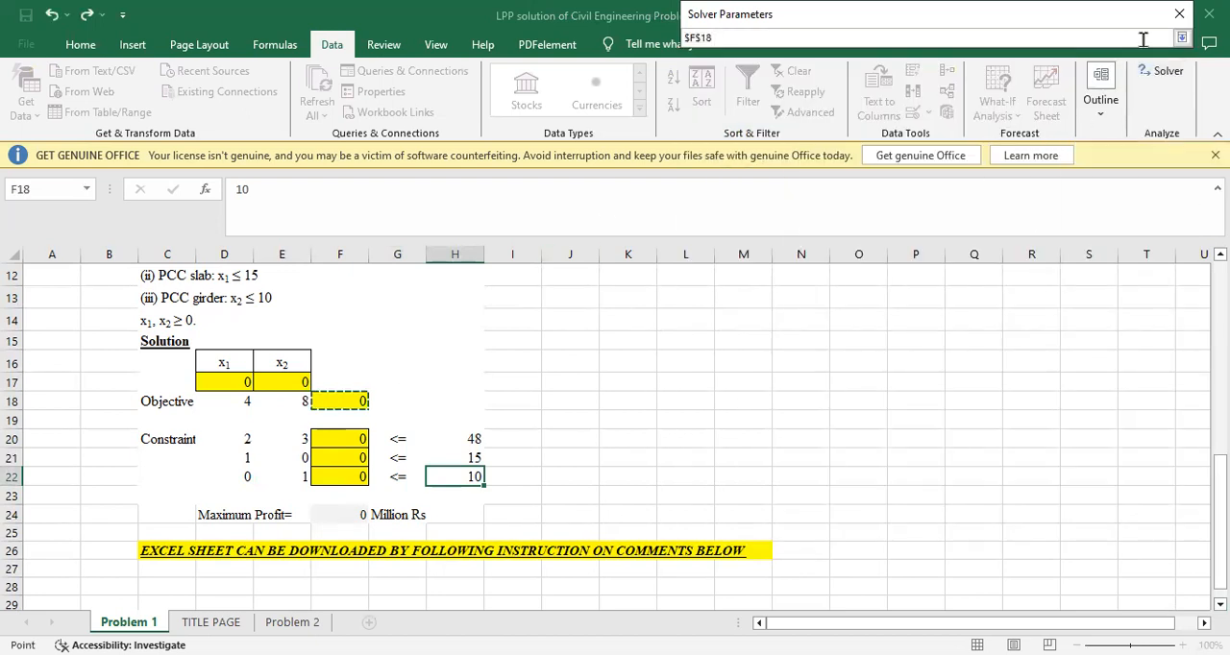
pyautogui.click(1182, 39)
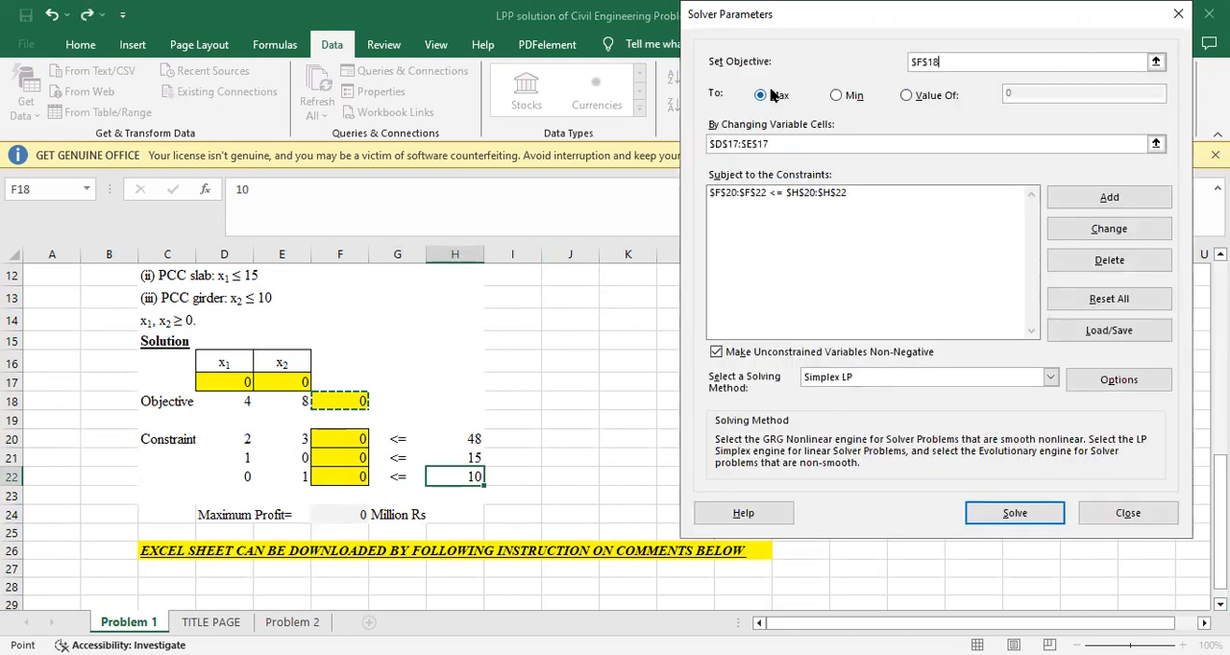
pyautogui.click(1156, 145)
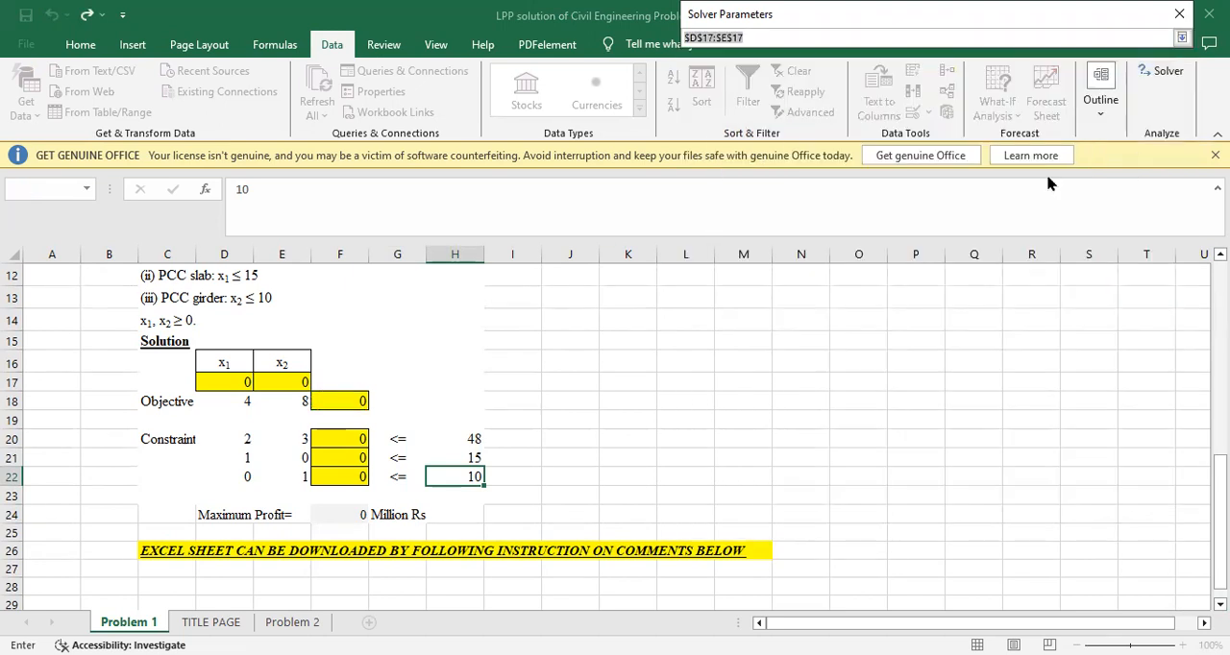
pyautogui.moveTo(215, 383); pyautogui.dragTo(288, 384)
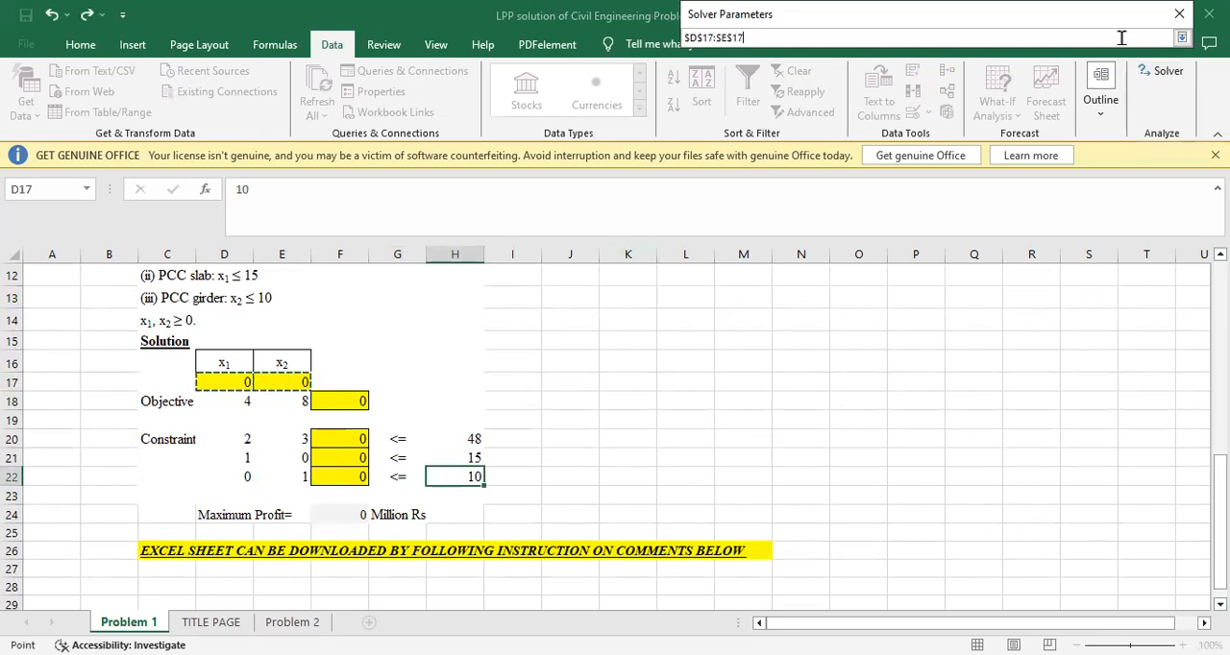
pyautogui.click(1183, 40)
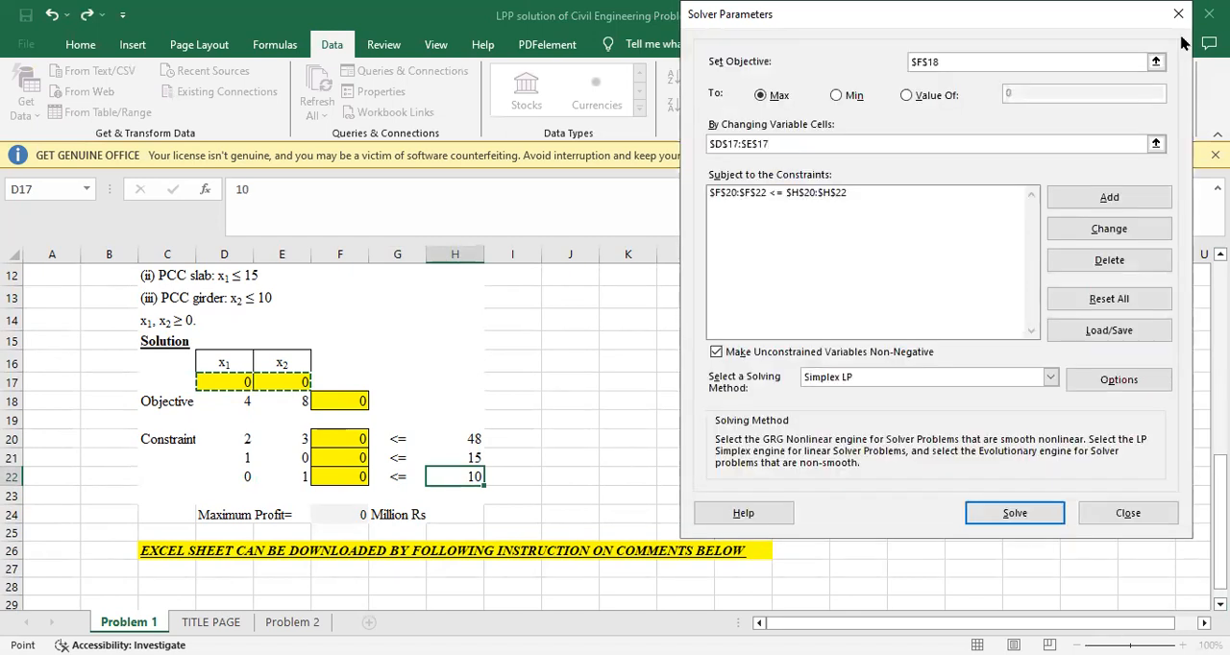
# Add a Solver constraint requiring F20:F22 <= H20:H22
pyautogui.click(1089, 200)
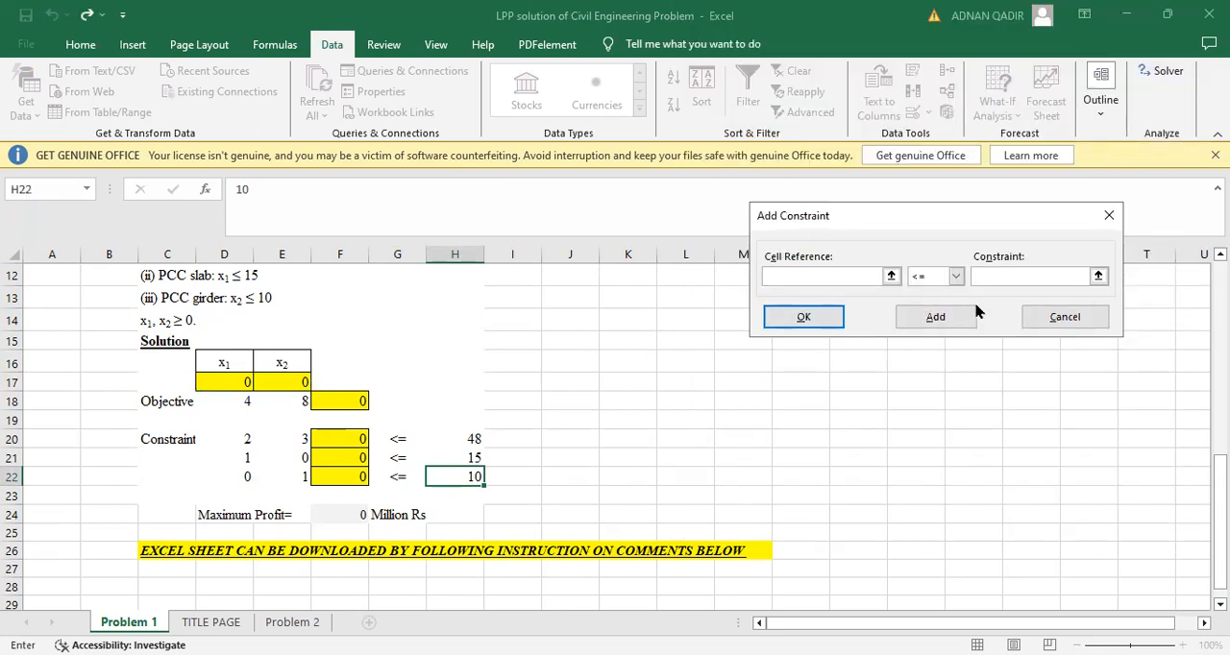
pyautogui.click(348, 439)
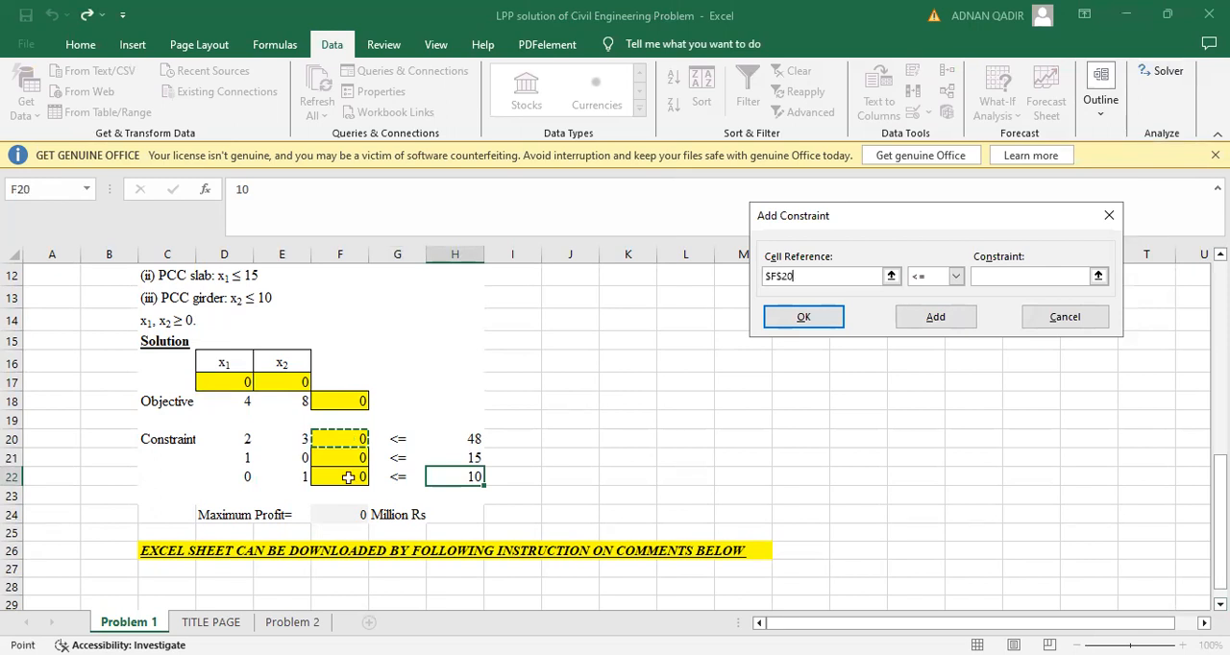
pyautogui.keyDown('shift'); pyautogui.click(348, 478); pyautogui.keyUp('shift')
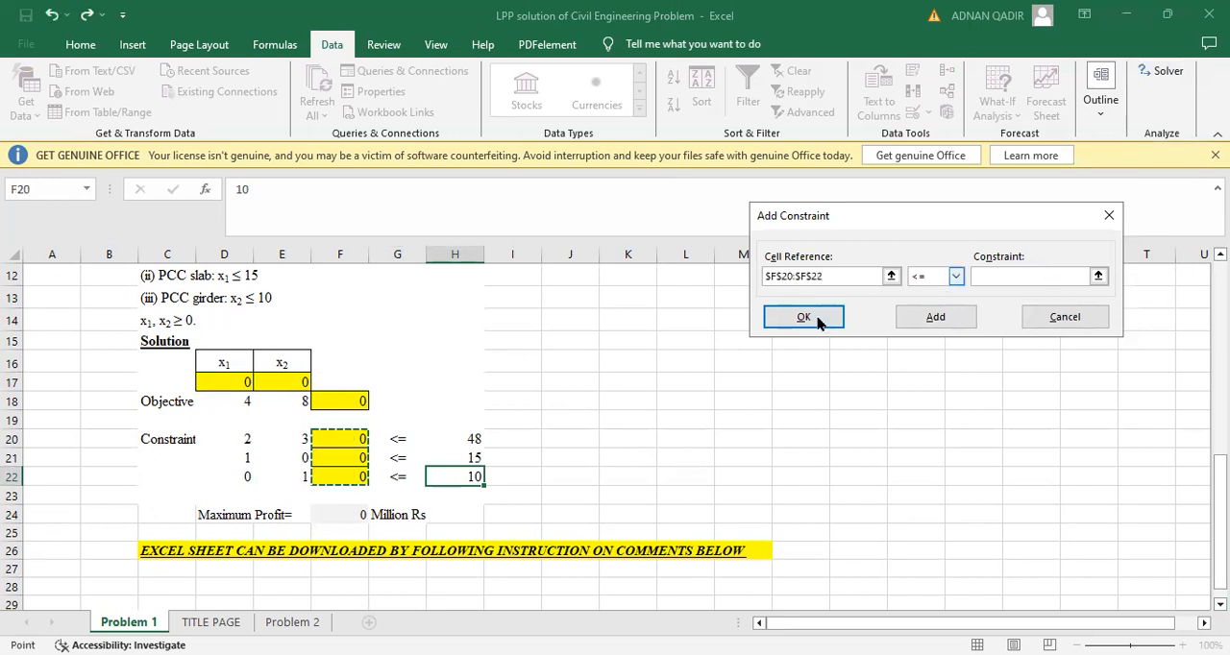
pyautogui.click(1084, 276)
pyautogui.click(1095, 275)
pyautogui.click(458, 438)
pyautogui.moveTo(459, 438); pyautogui.dragTo(459, 477)
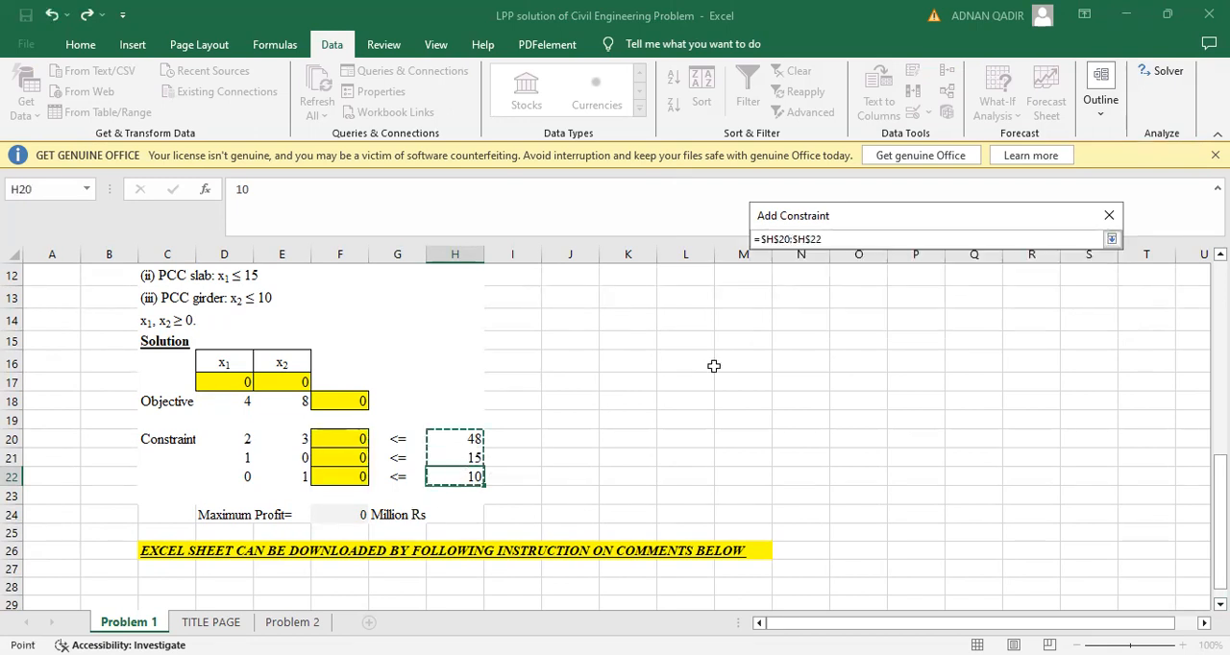
pyautogui.click(1112, 240)
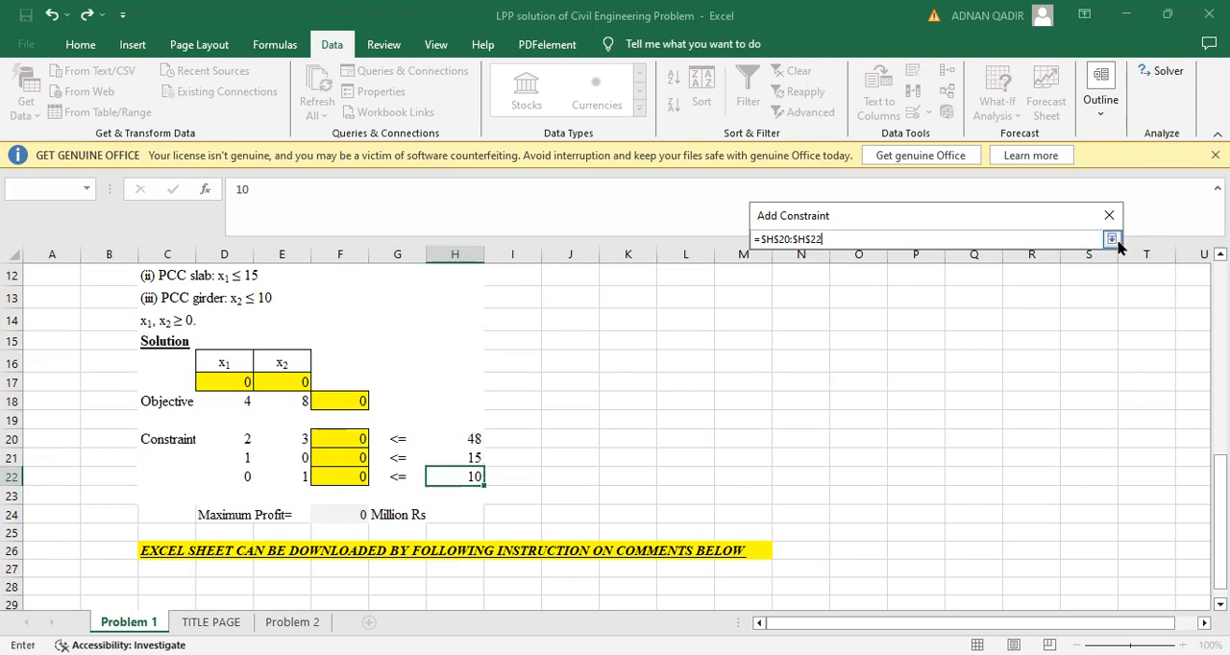
pyautogui.click(823, 318)
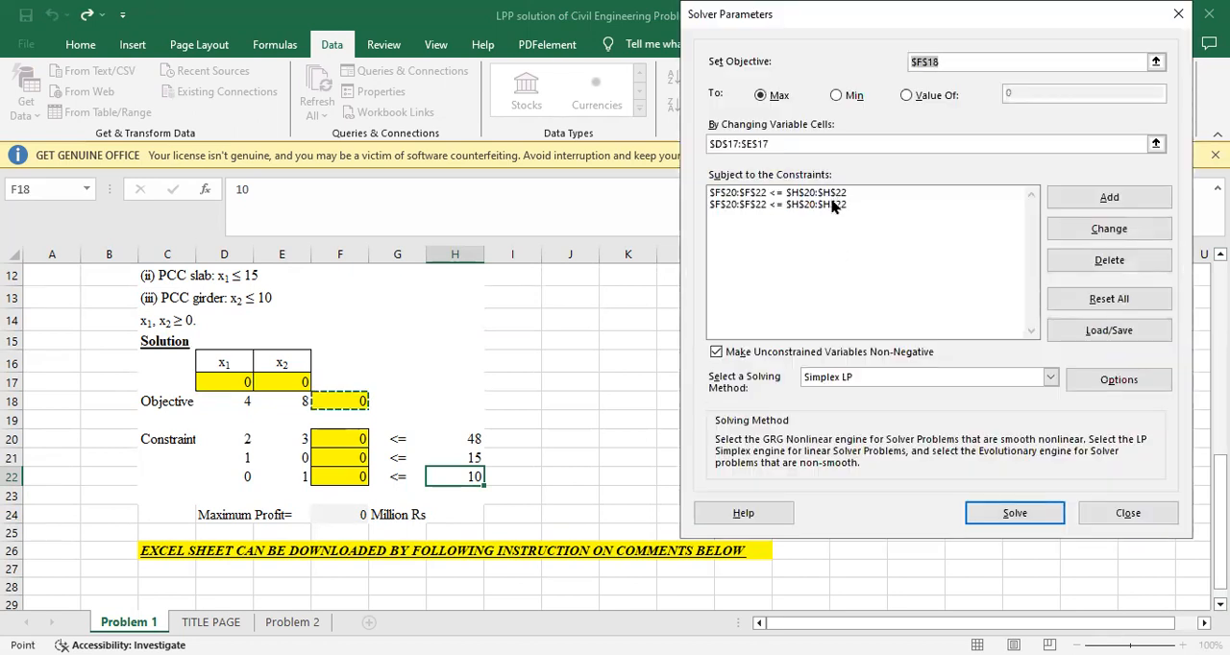
# Delete the duplicate F20:F22 <= H20:H22 entry from the Solver constraints
pyautogui.click(838, 201)
pyautogui.click(1085, 260)
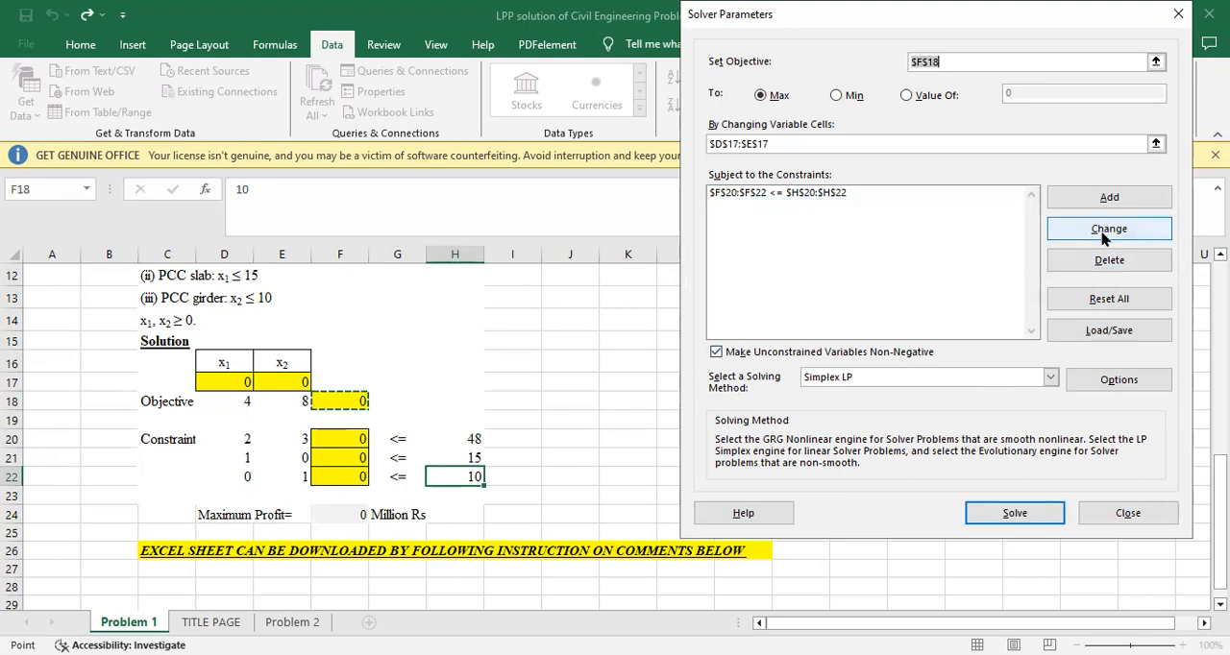
pyautogui.click(1092, 262)
# Add a Solver non-negativity constraint requiring the decision variables D17:E17 >= 0
pyautogui.click(1117, 198)
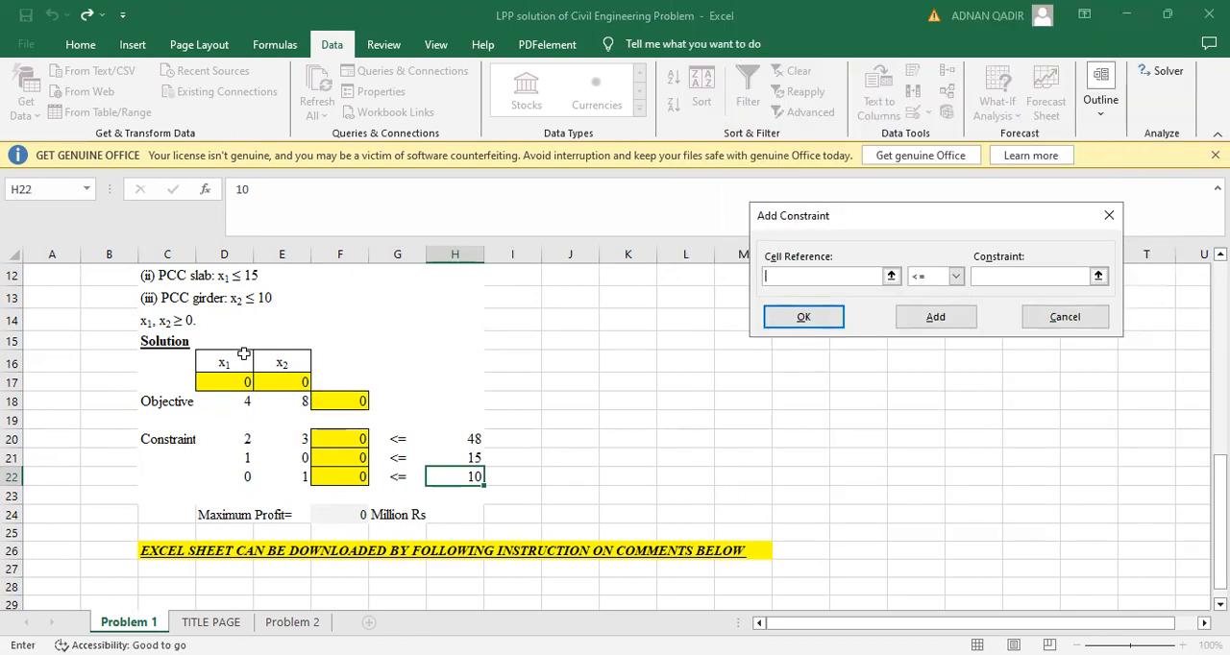
pyautogui.click(223, 362)
pyautogui.click(217, 382)
pyautogui.moveTo(217, 383); pyautogui.dragTo(293, 383)
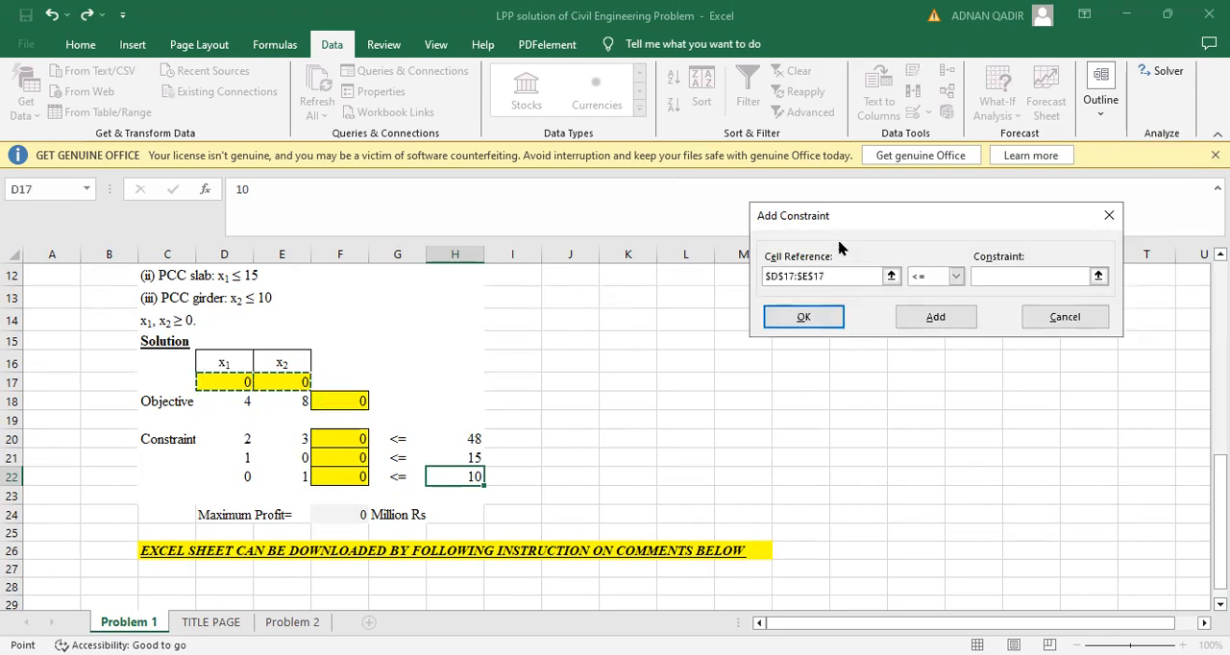
pyautogui.click(956, 276)
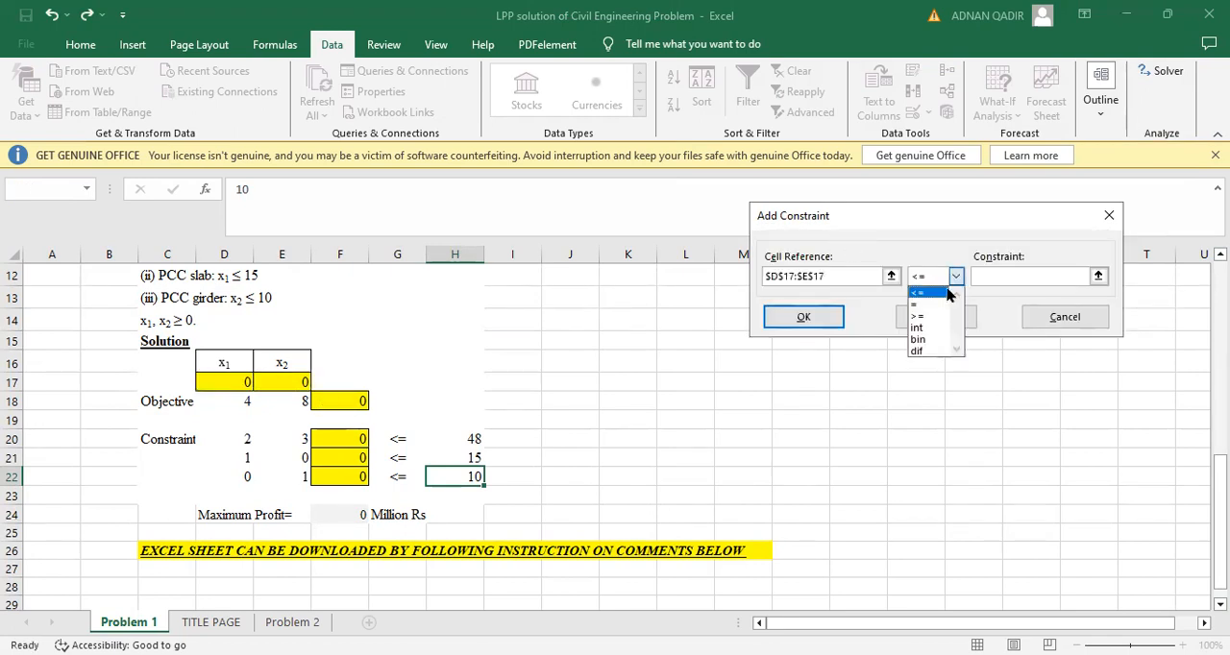
pyautogui.click(920, 317)
pyautogui.write('0')
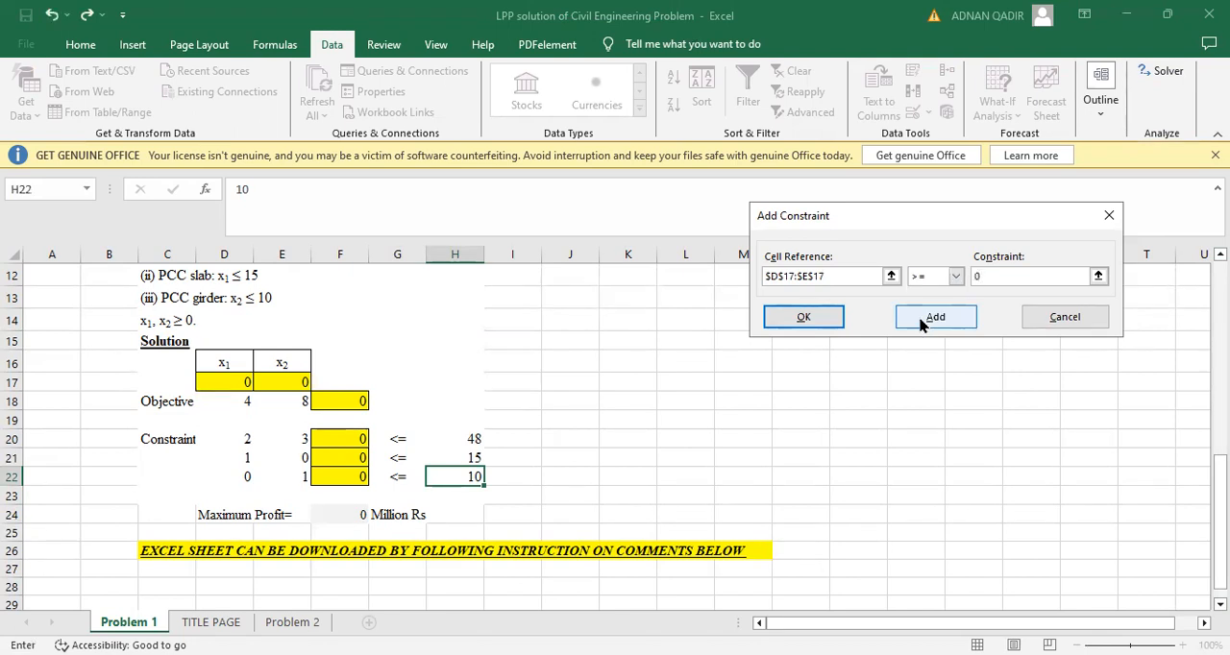
pyautogui.click(832, 313)
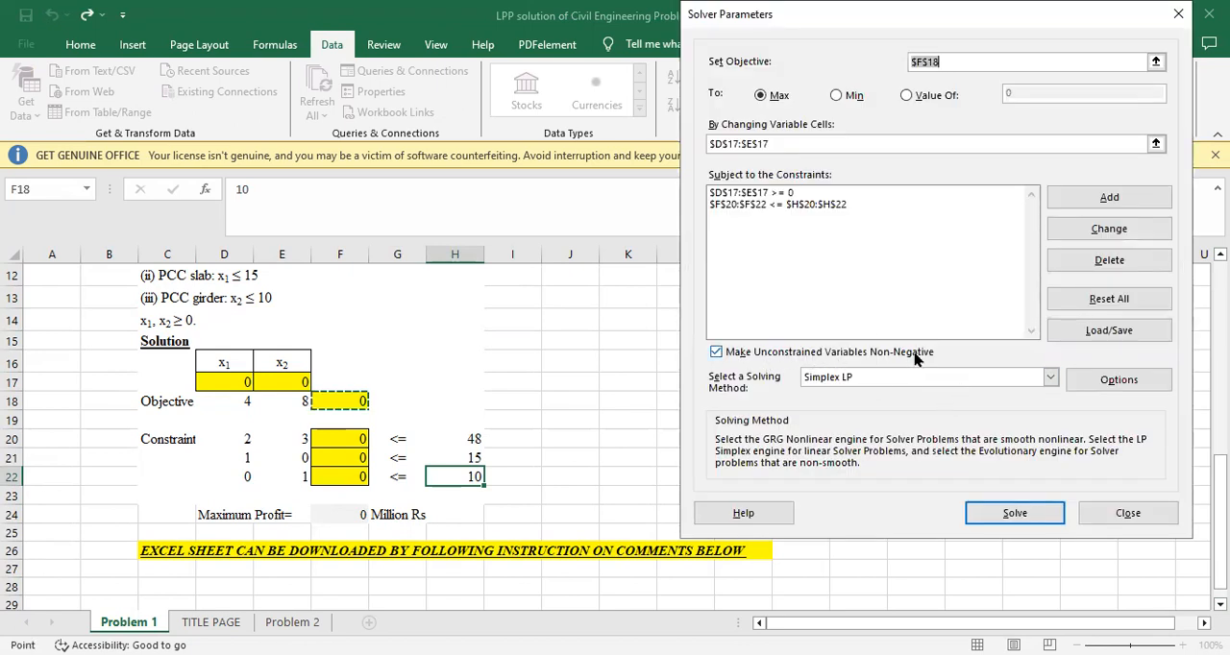
# Choose Simplex LP as the solving method and close Solver without solving
pyautogui.click(1048, 380)
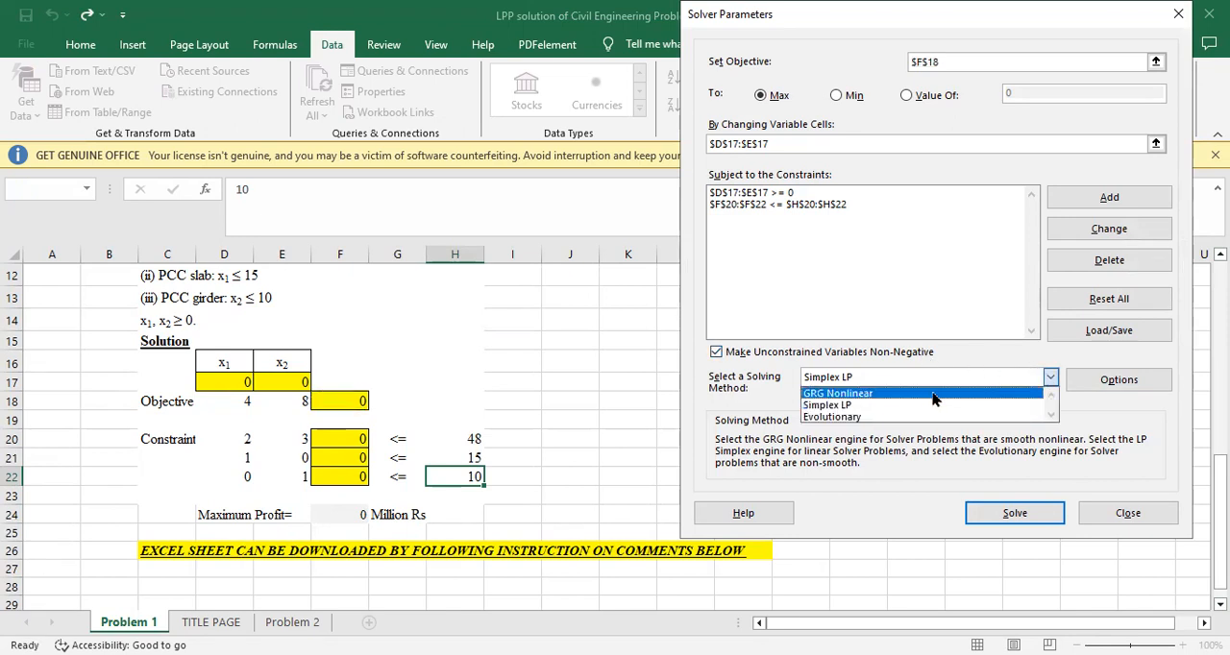
pyautogui.click(906, 408)
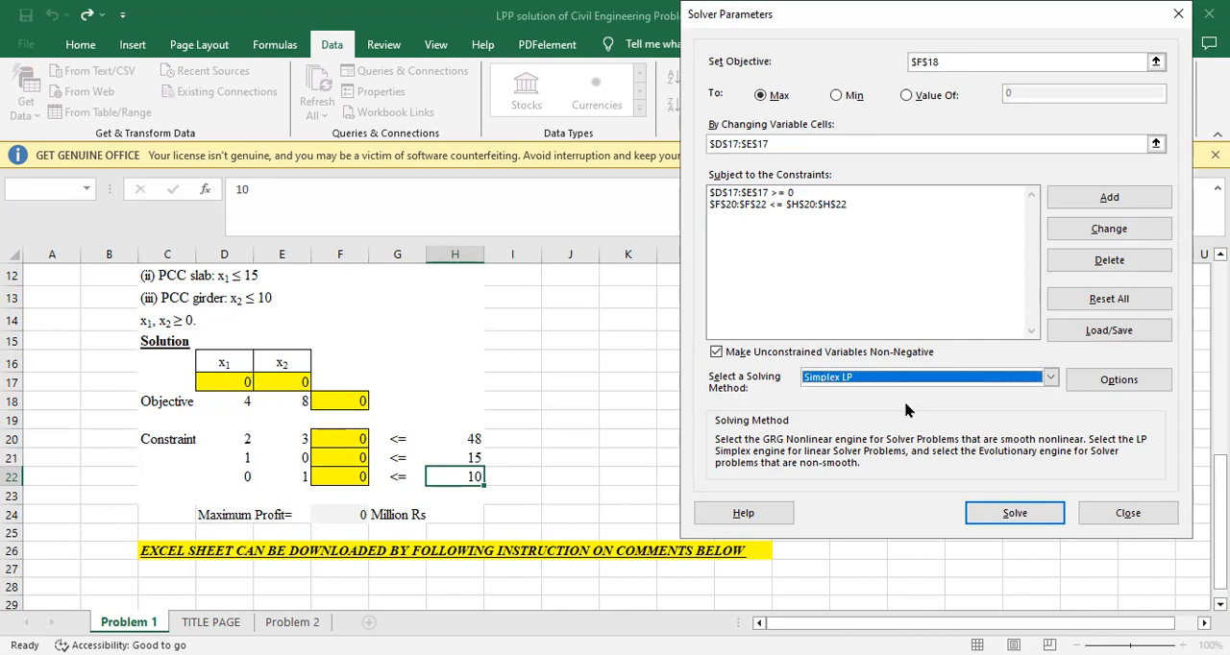
pyautogui.click(1128, 514)
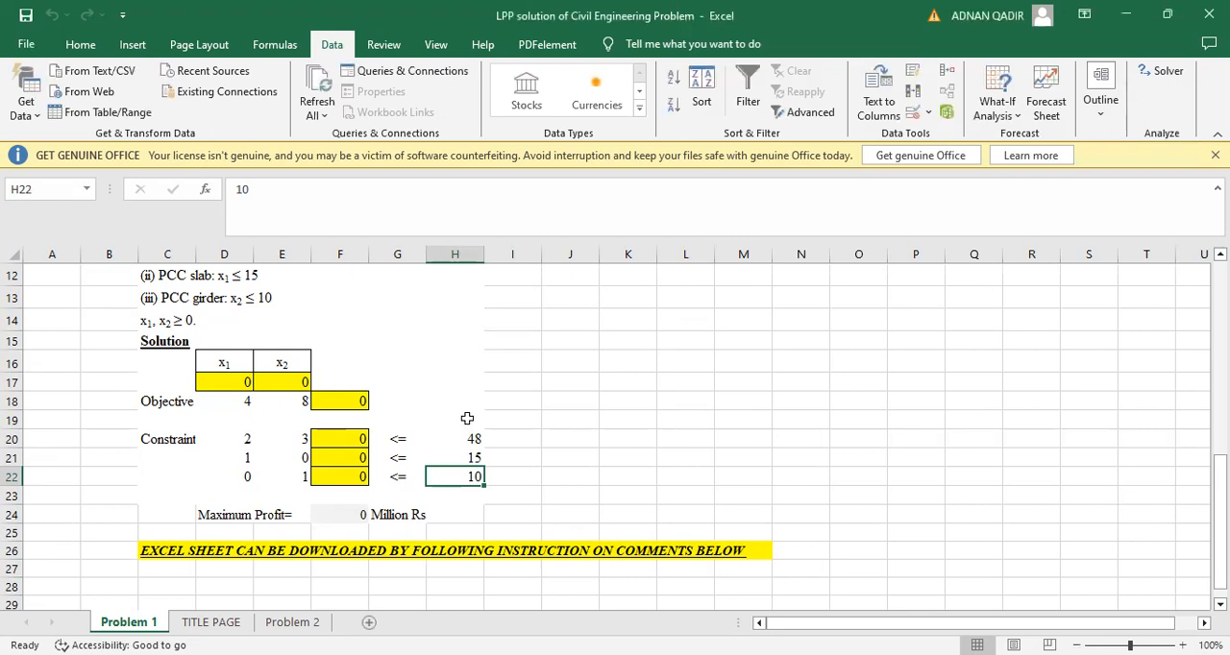
# Examine the SUMPRODUCT formulas in objective cell F18 and constraint cells F20 to F22
pyautogui.click(361, 399)
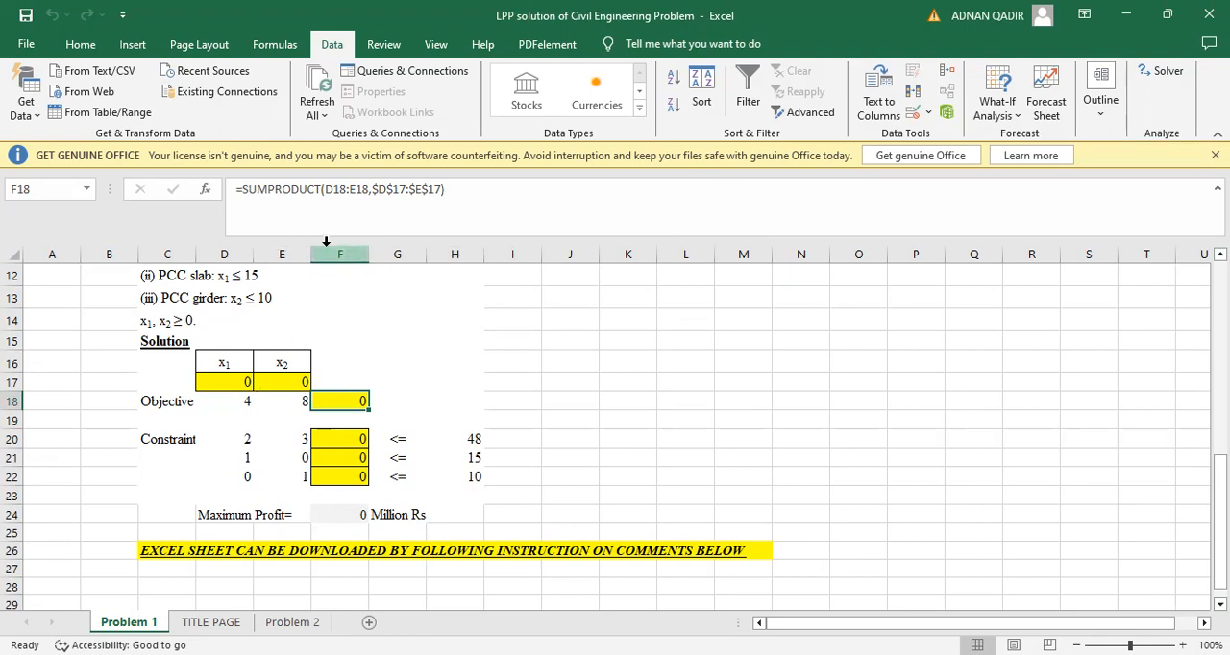
pyautogui.doubleClick(326, 394)
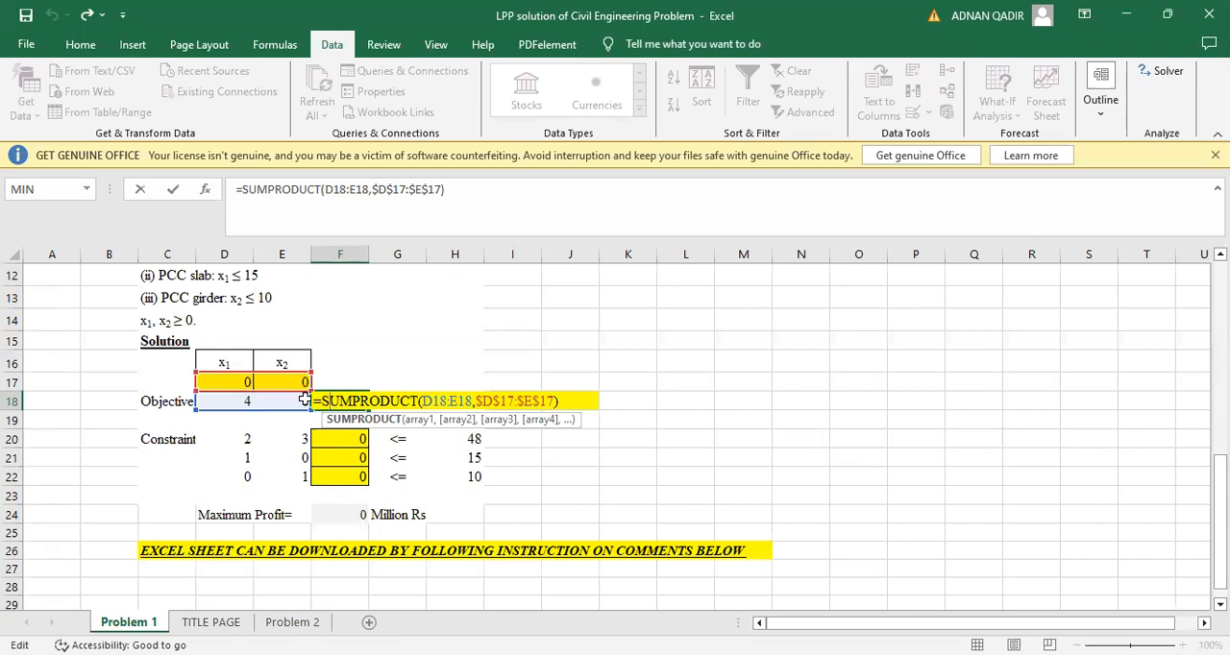
pyautogui.click(429, 401)
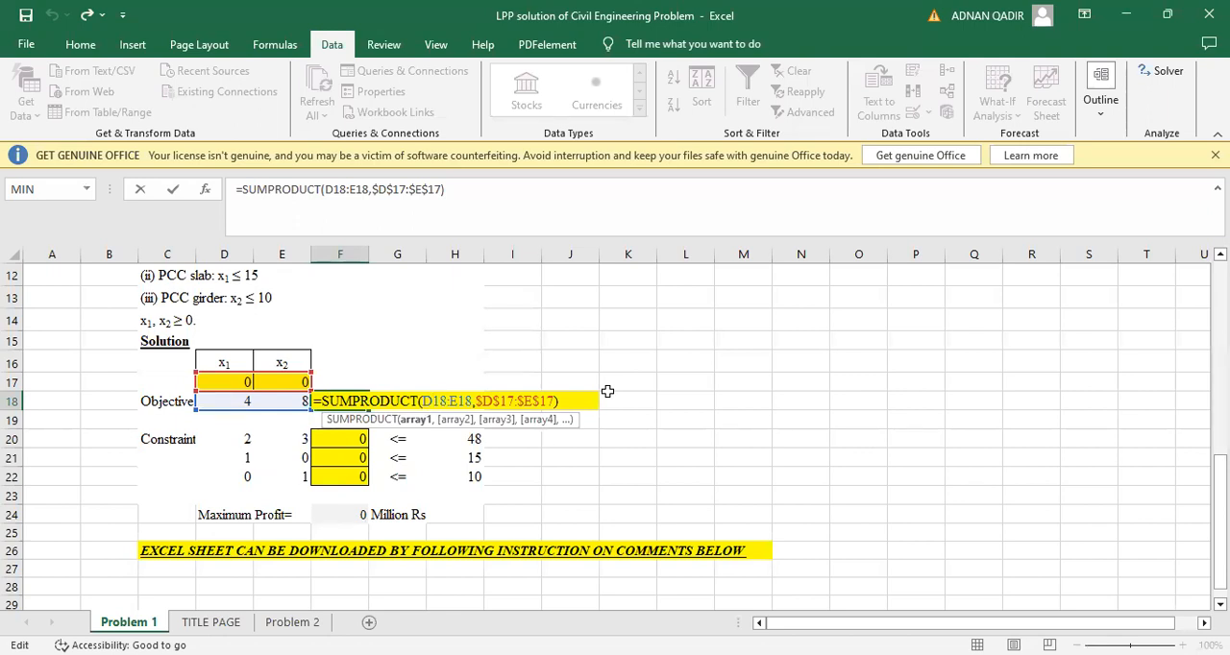
pyautogui.hotkey('ctrl', 'Return')
pyautogui.click(341, 435)
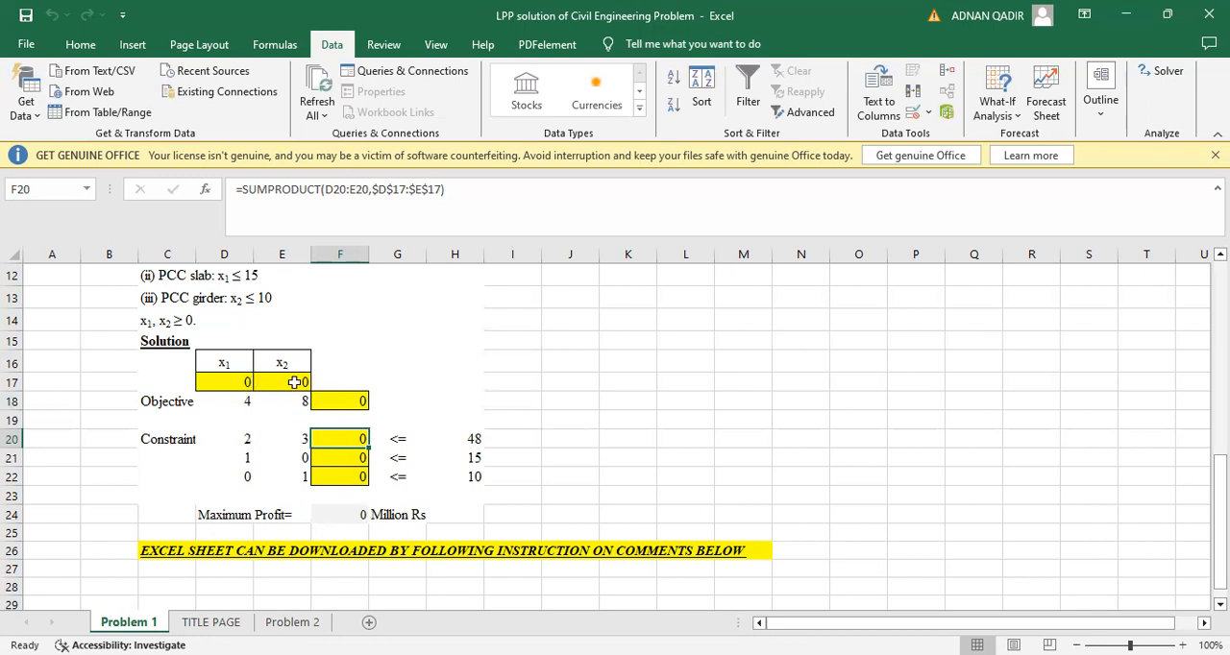
pyautogui.click(320, 455)
pyautogui.click(321, 471)
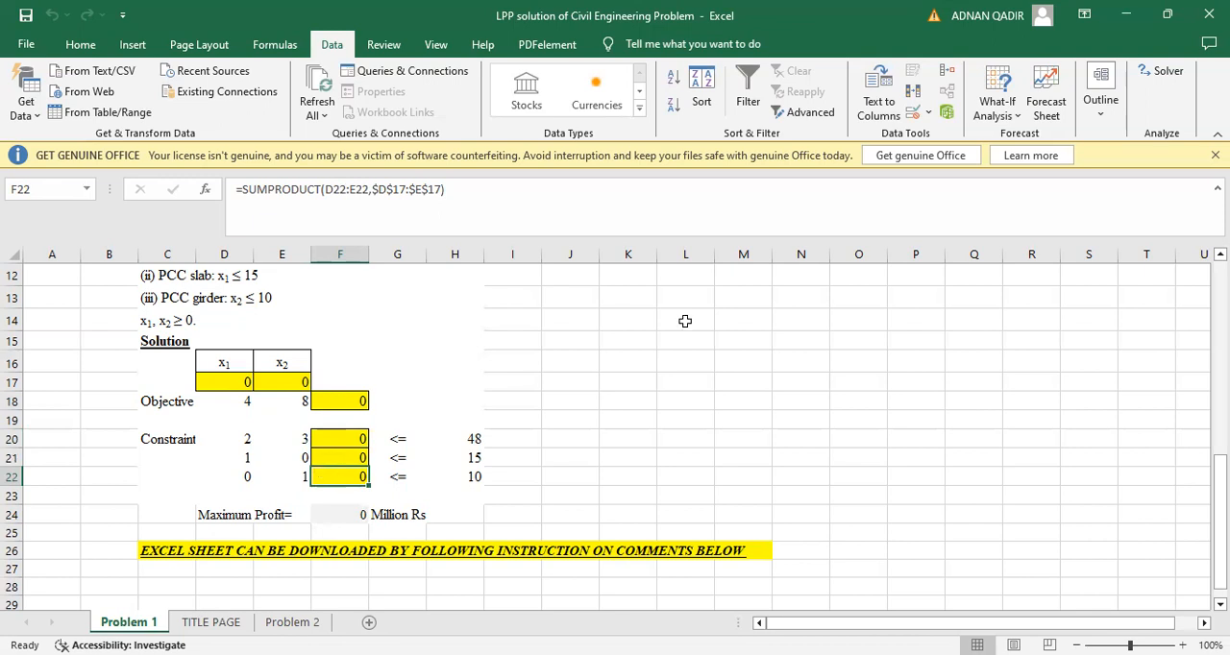
# Run Solver on the Problem 1 slab and girder model and keep the Solver solution
pyautogui.click(1157, 82)
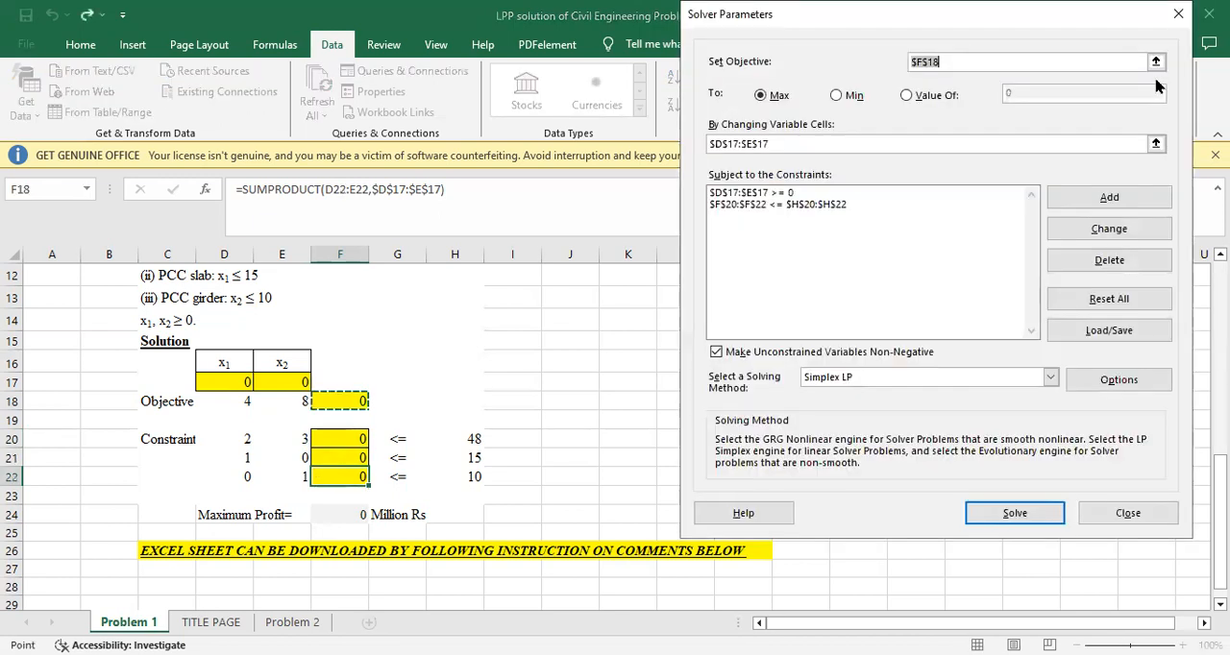
pyautogui.click(1016, 514)
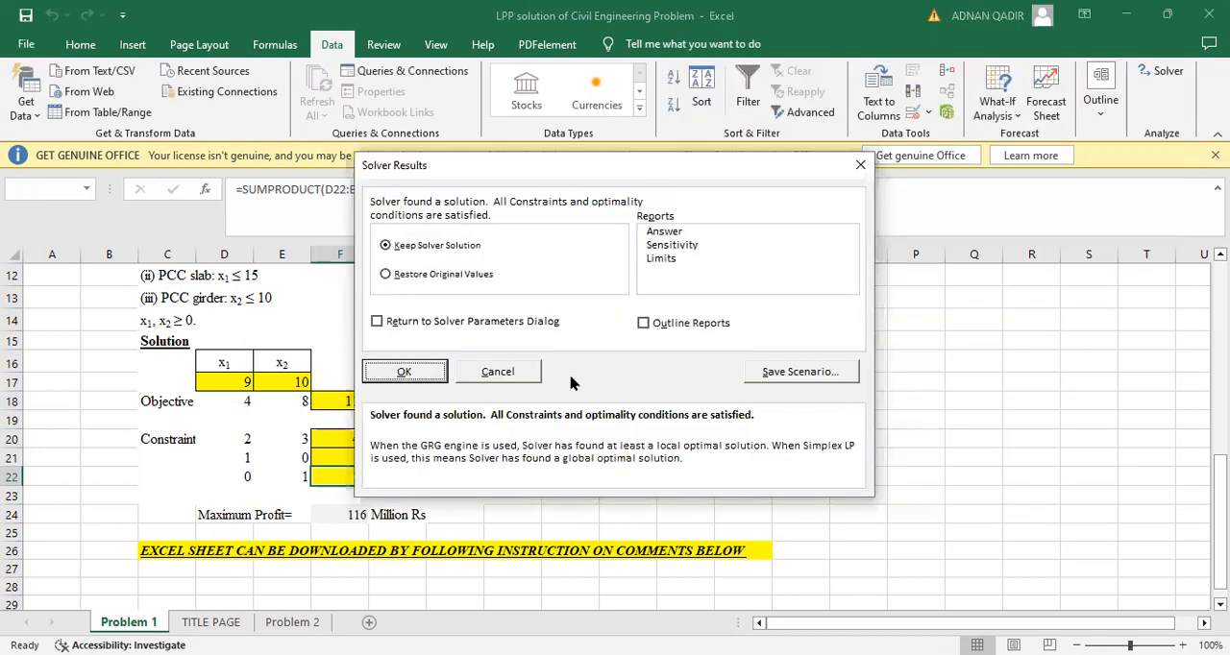
pyautogui.click(420, 374)
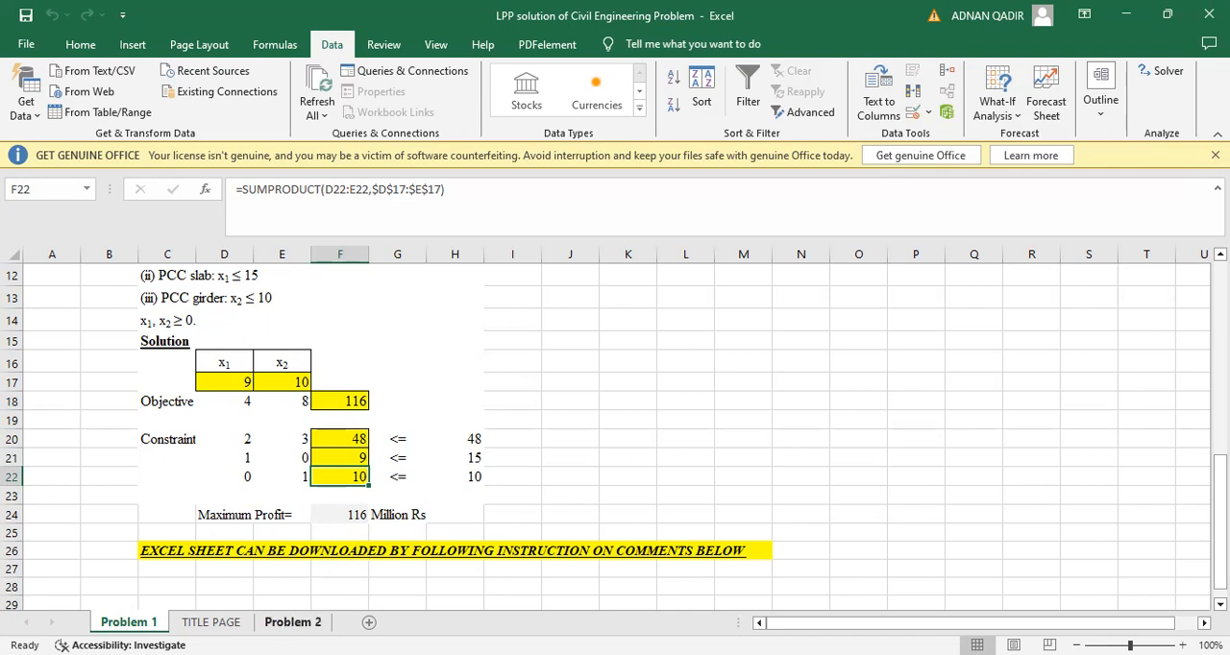
# Read the cement production problem statement, LP formulation and solution table in the Problem 2 sheet
pyautogui.click(293, 621)
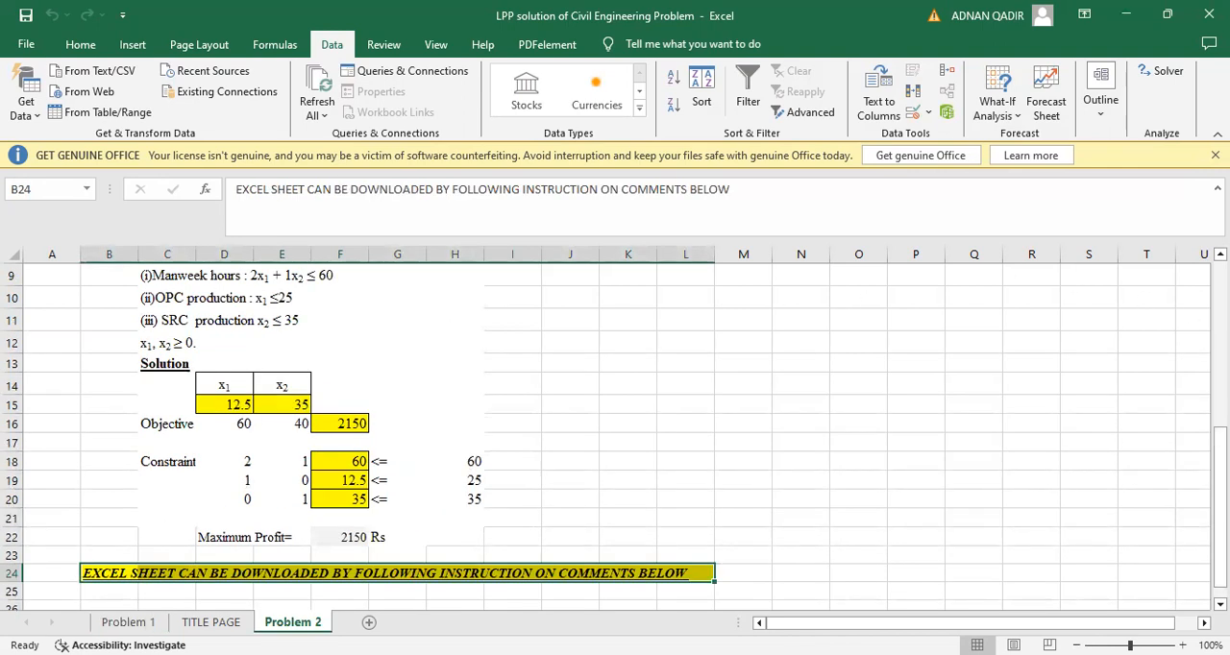
pyautogui.scroll(4, 614, 433)
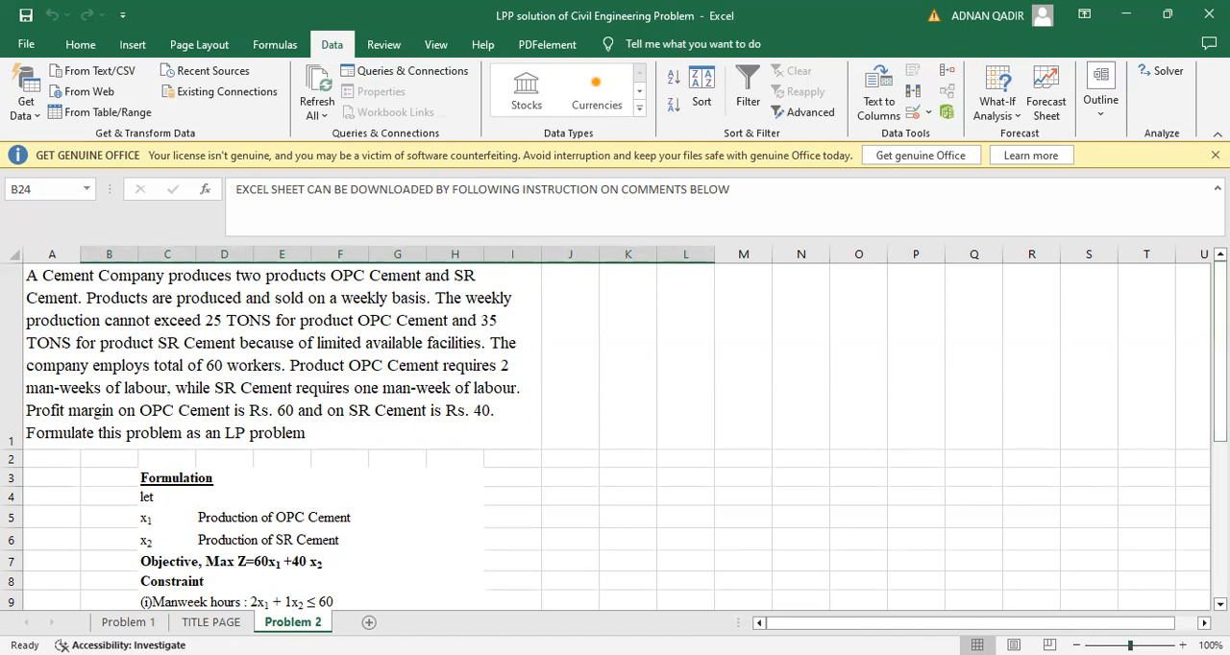
pyautogui.click(1220, 605)
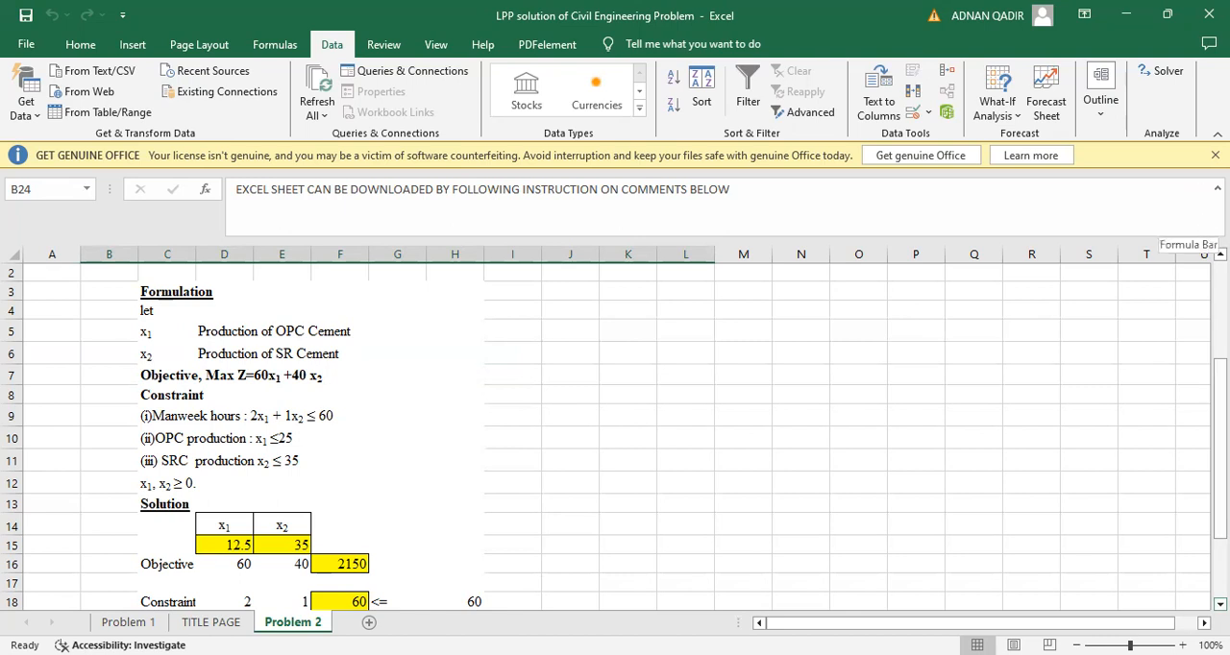
pyautogui.scroll(1, 615, 432)
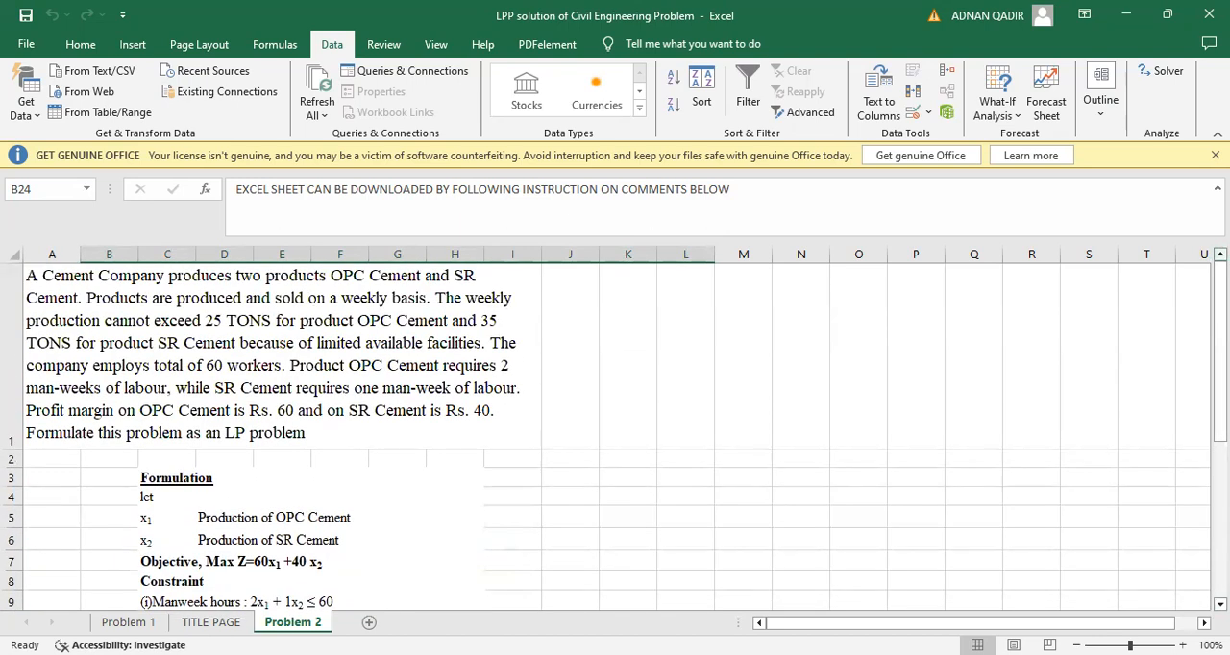
pyautogui.click(580, 203)
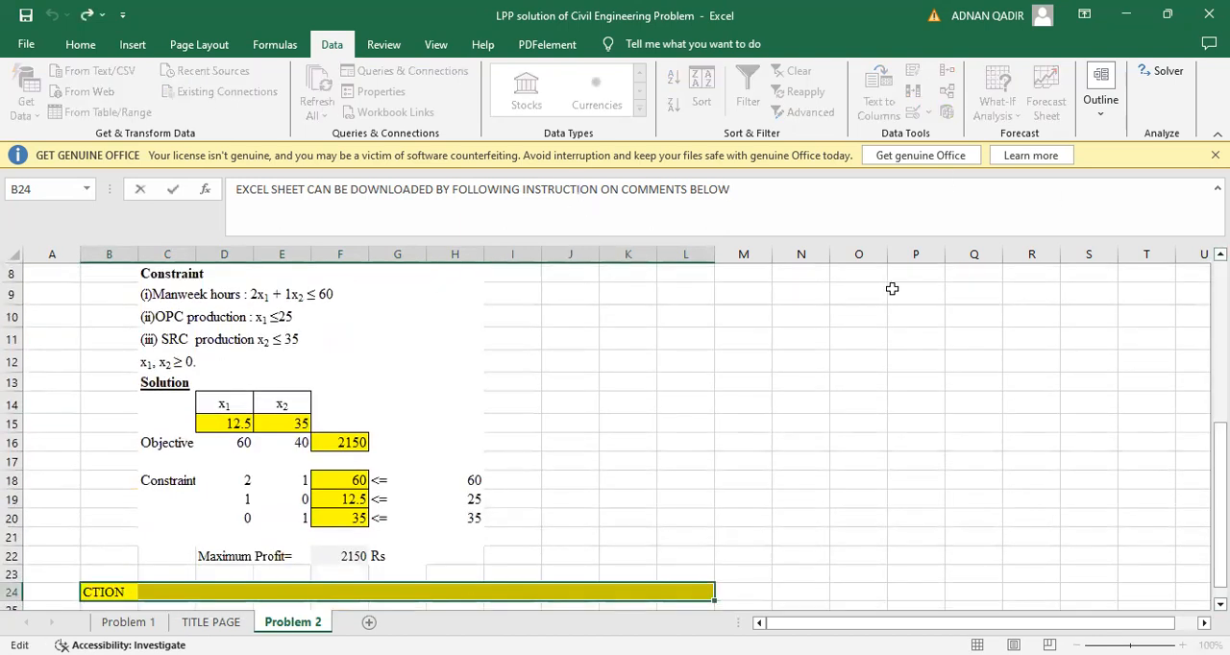
pyautogui.scroll(3, 891, 288)
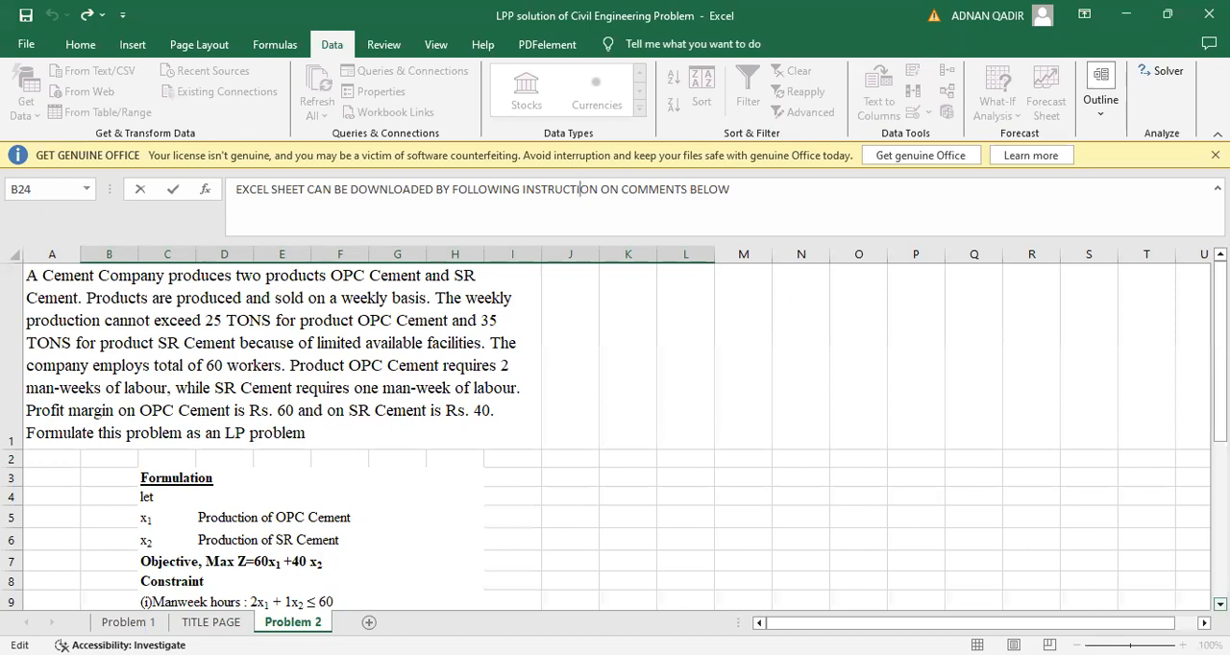
pyautogui.scroll(-1, 615, 436)
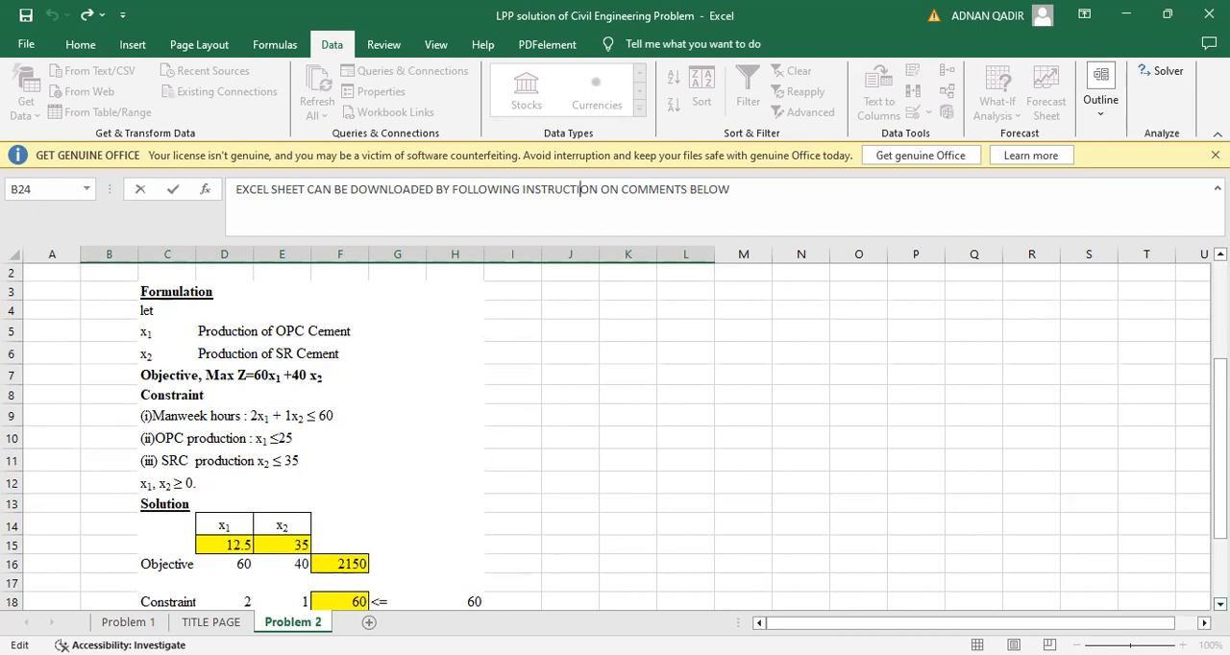
pyautogui.click(1219, 254)
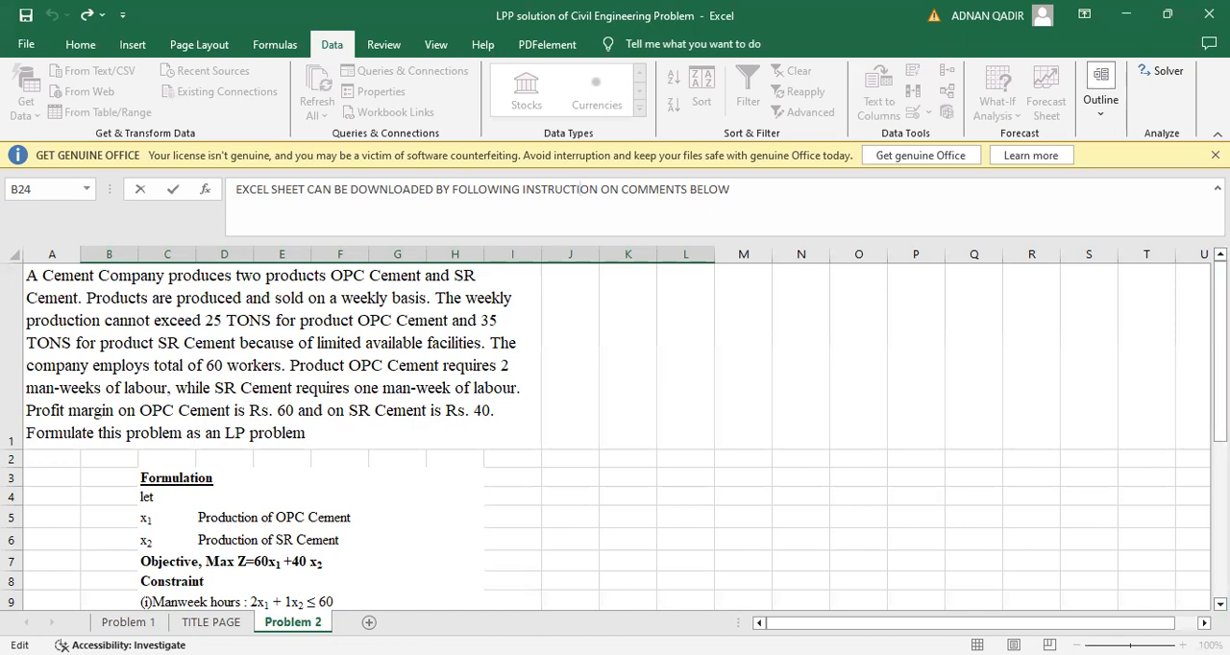
pyautogui.click(1219, 605)
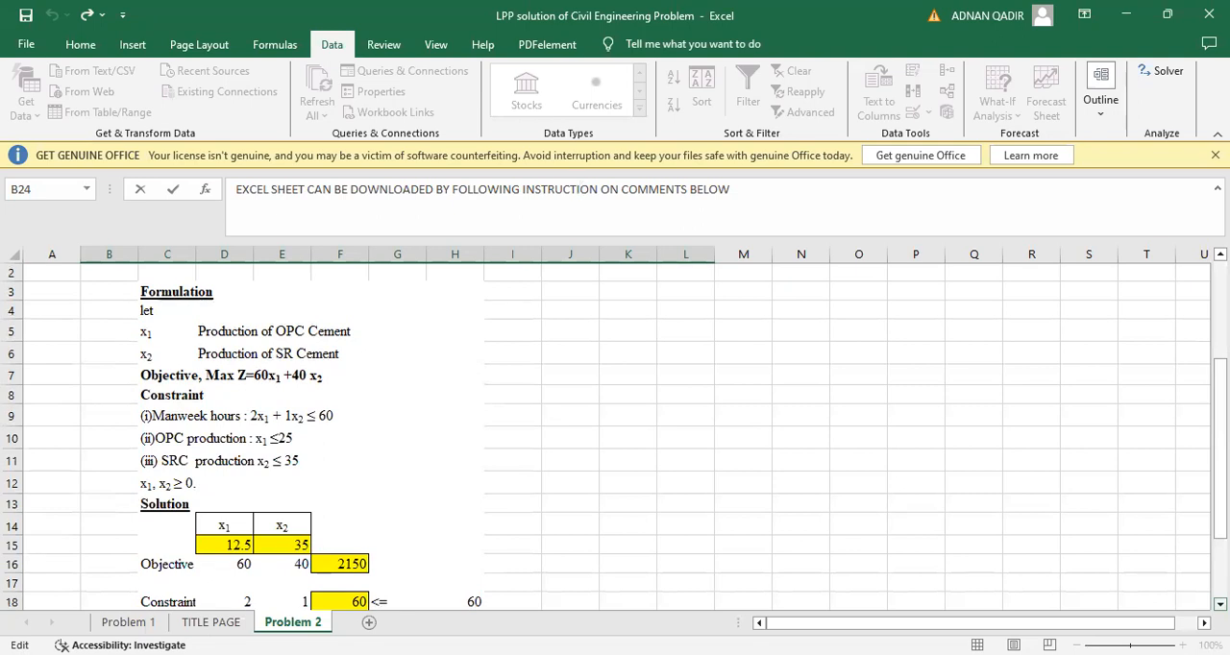
pyautogui.scroll(-2, 615, 436)
pyautogui.scroll(-2, 615, 436)
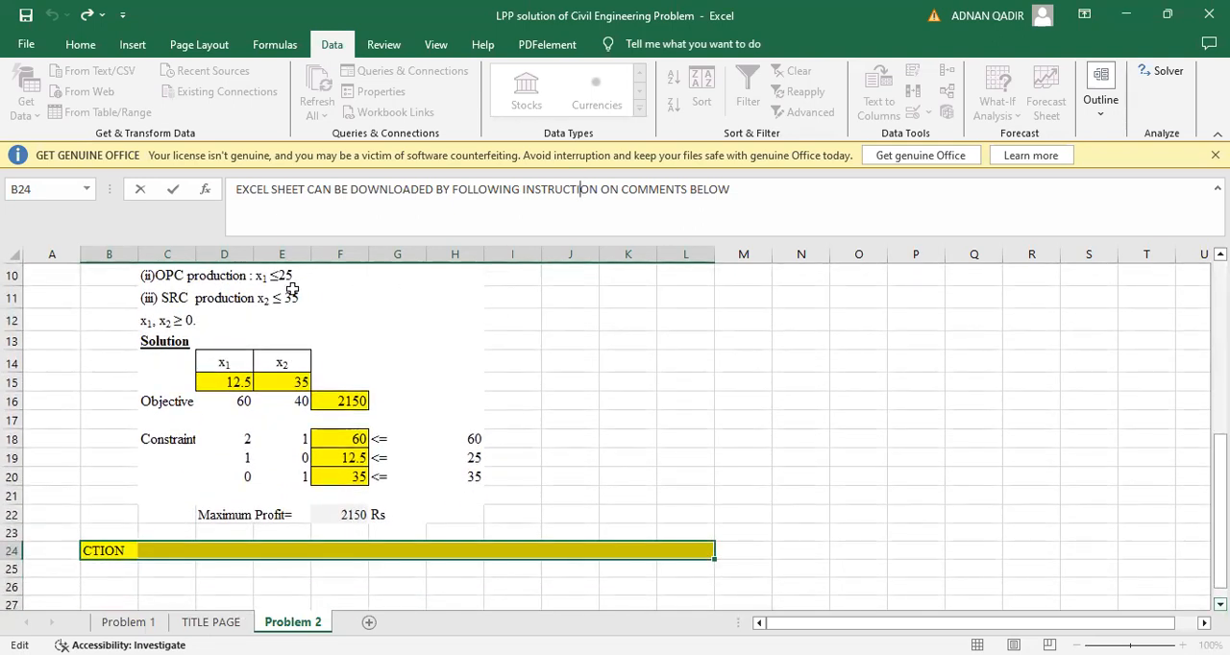
pyautogui.press('Escape')
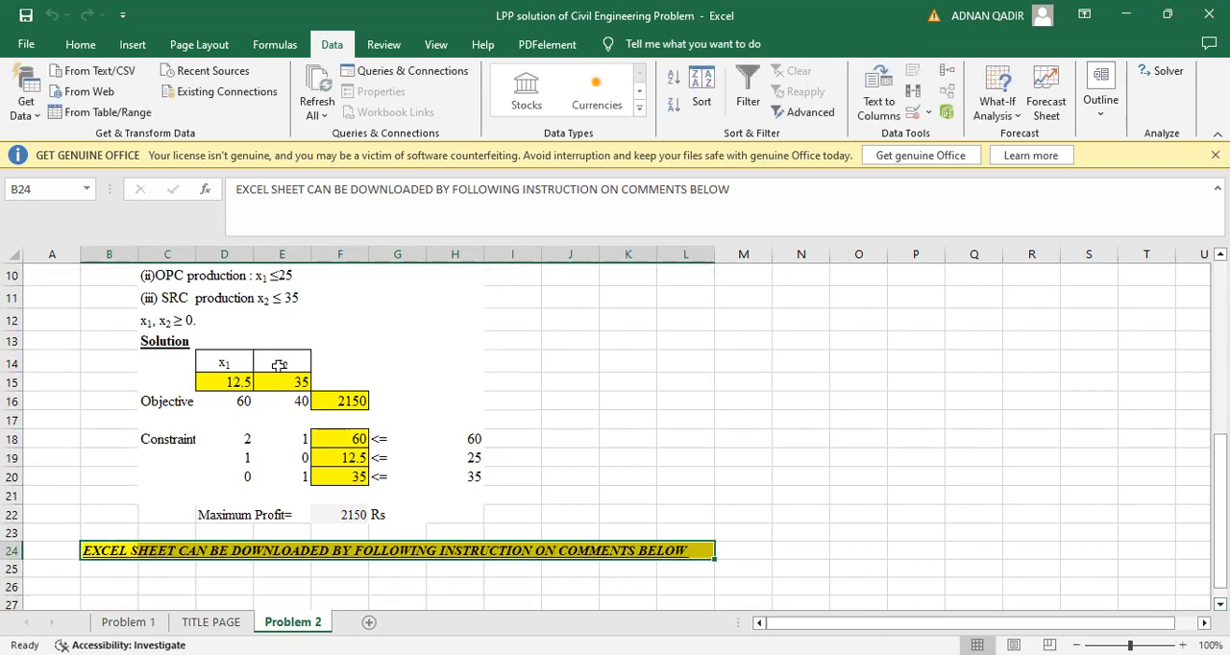
# Clear the decision variable values in D15:E15 and check the formulas in F16, F18:F20 and F22
pyautogui.moveTo(225, 381); pyautogui.dragTo(301, 384)
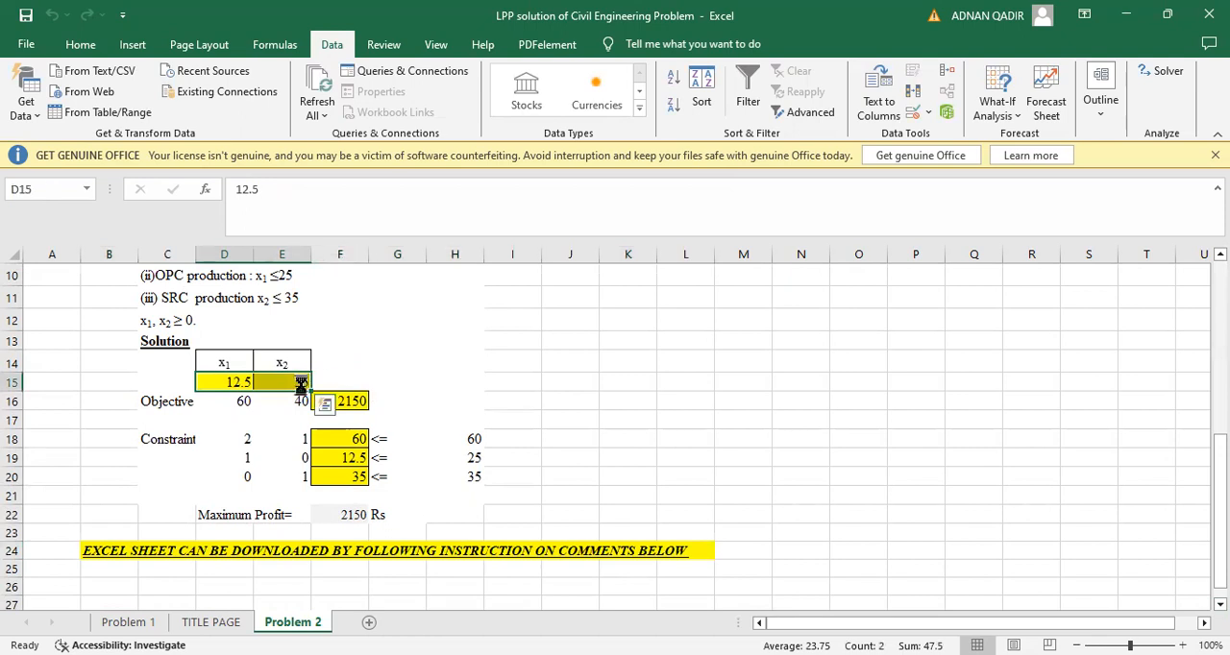
pyautogui.press('Delete')
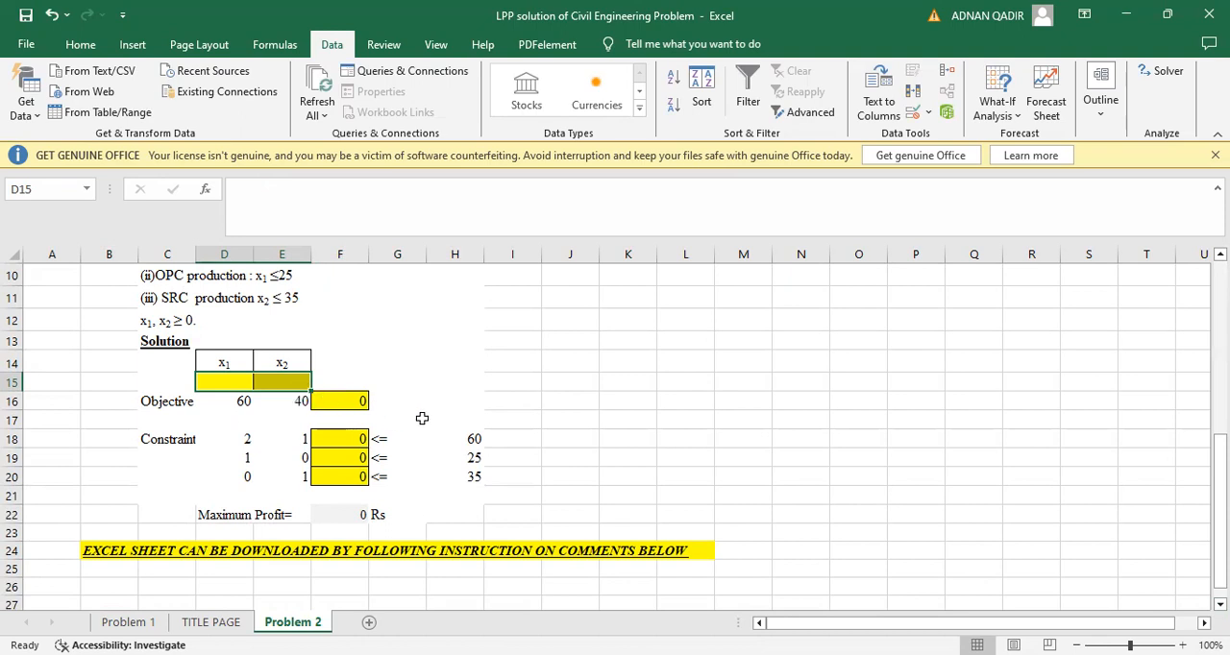
pyautogui.click(350, 402)
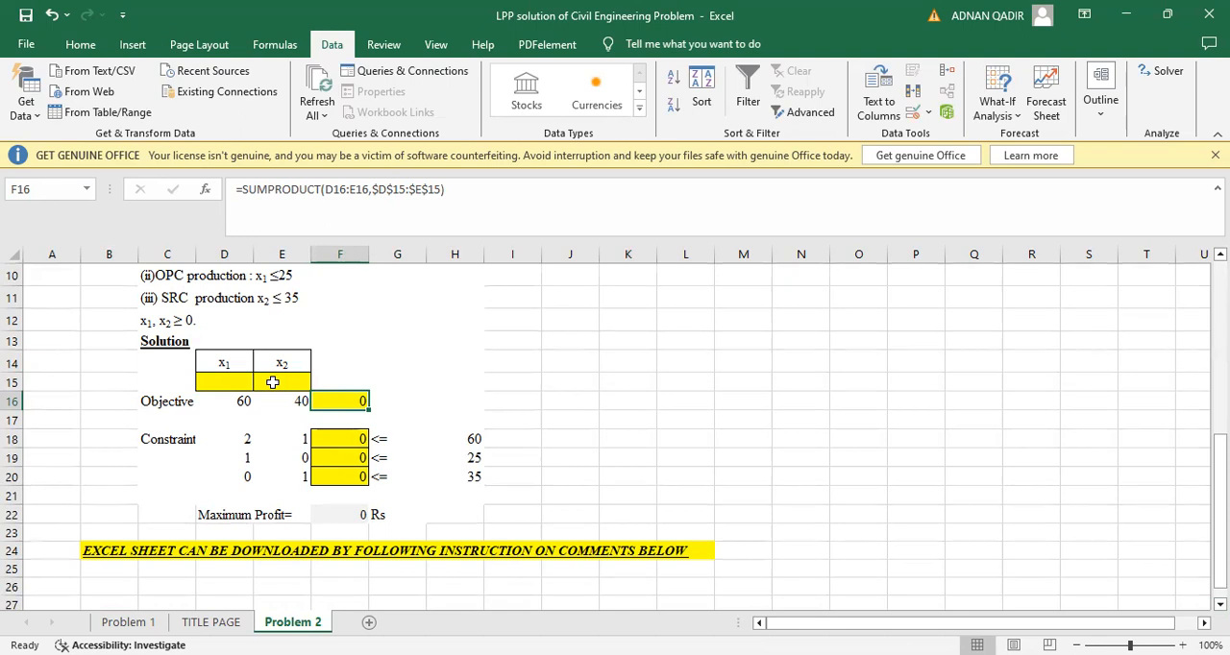
pyautogui.click(327, 438)
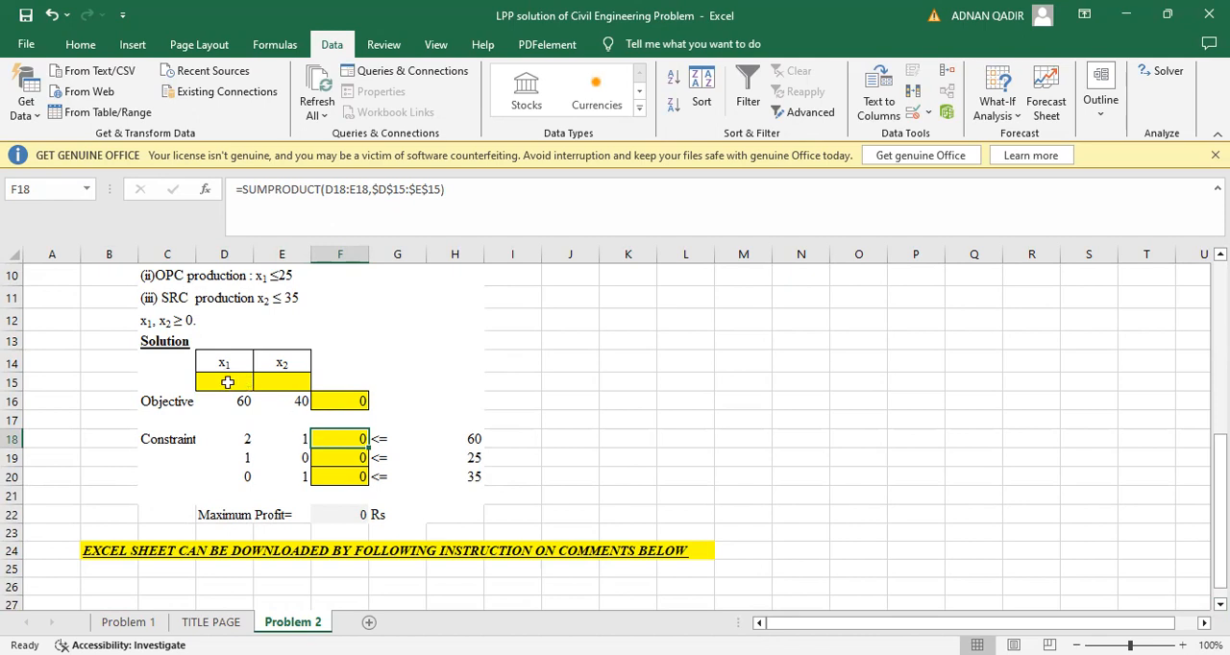
pyautogui.click(341, 457)
pyautogui.click(338, 477)
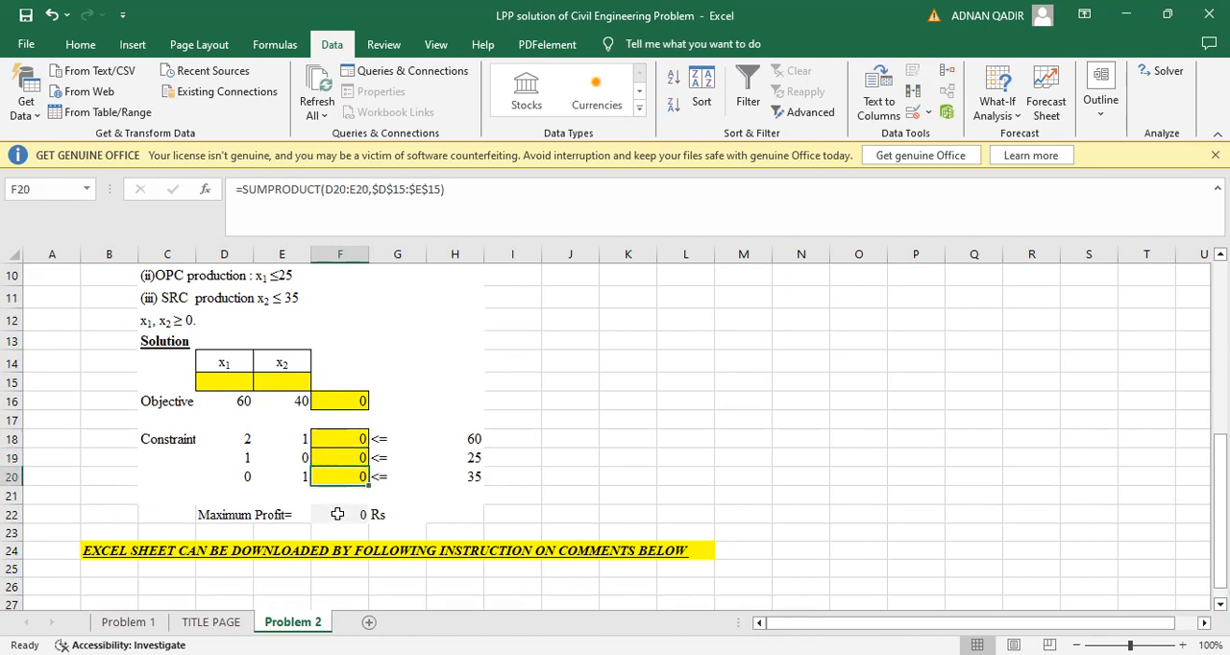
pyautogui.click(339, 513)
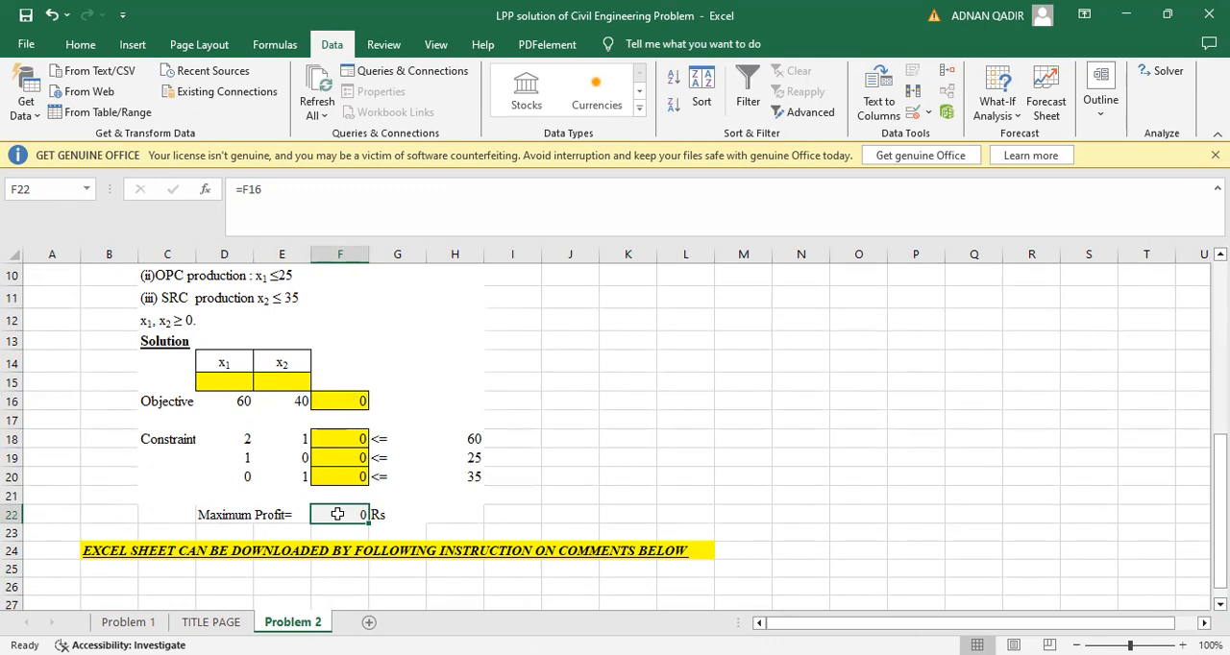
# In Solver, check the variable cells for Problem 2 and add a non-negativity constraint requiring D15:E15 >= 0
pyautogui.click(1166, 82)
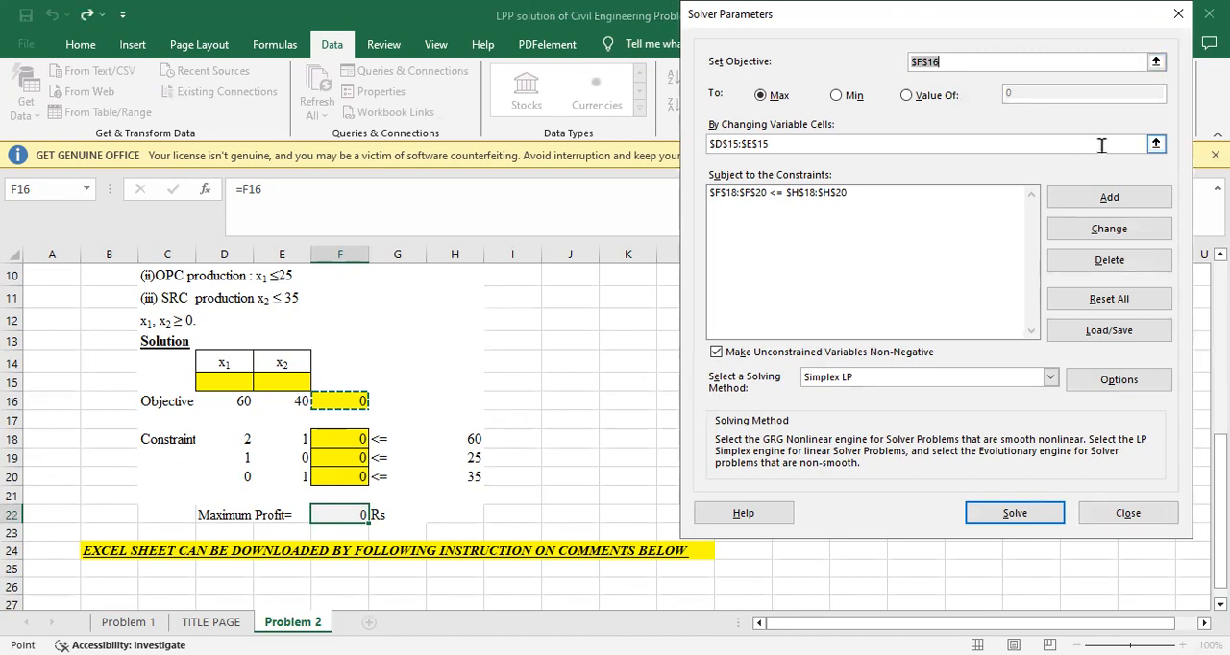
pyautogui.click(1152, 146)
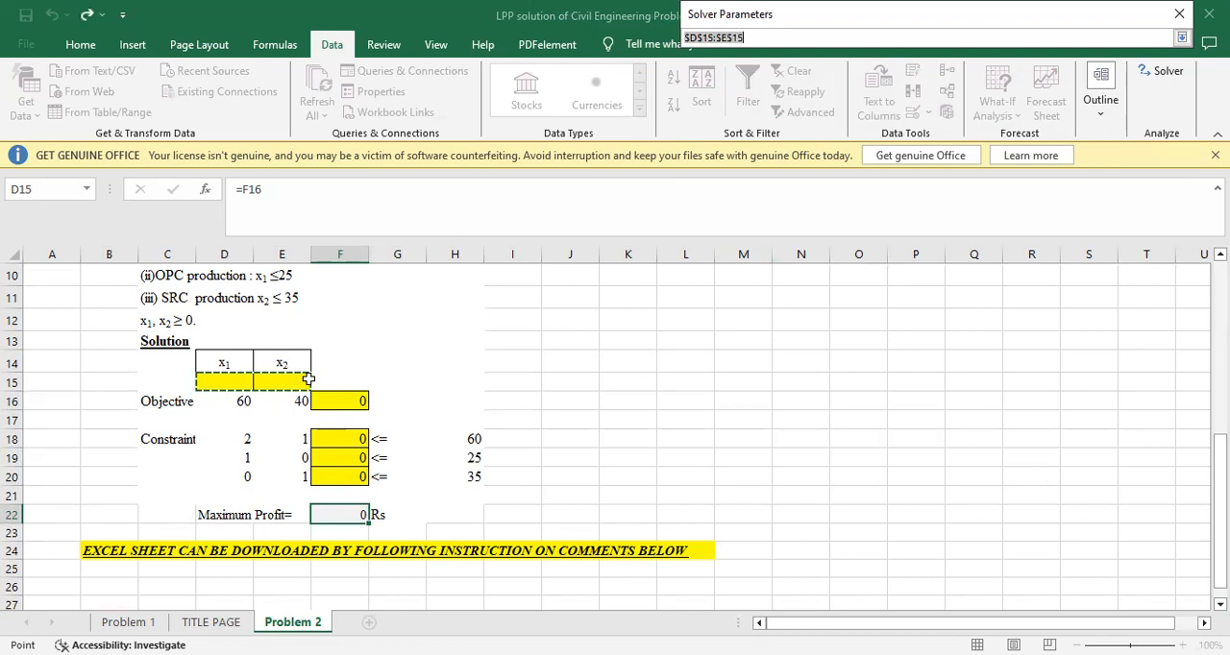
pyautogui.click(1181, 38)
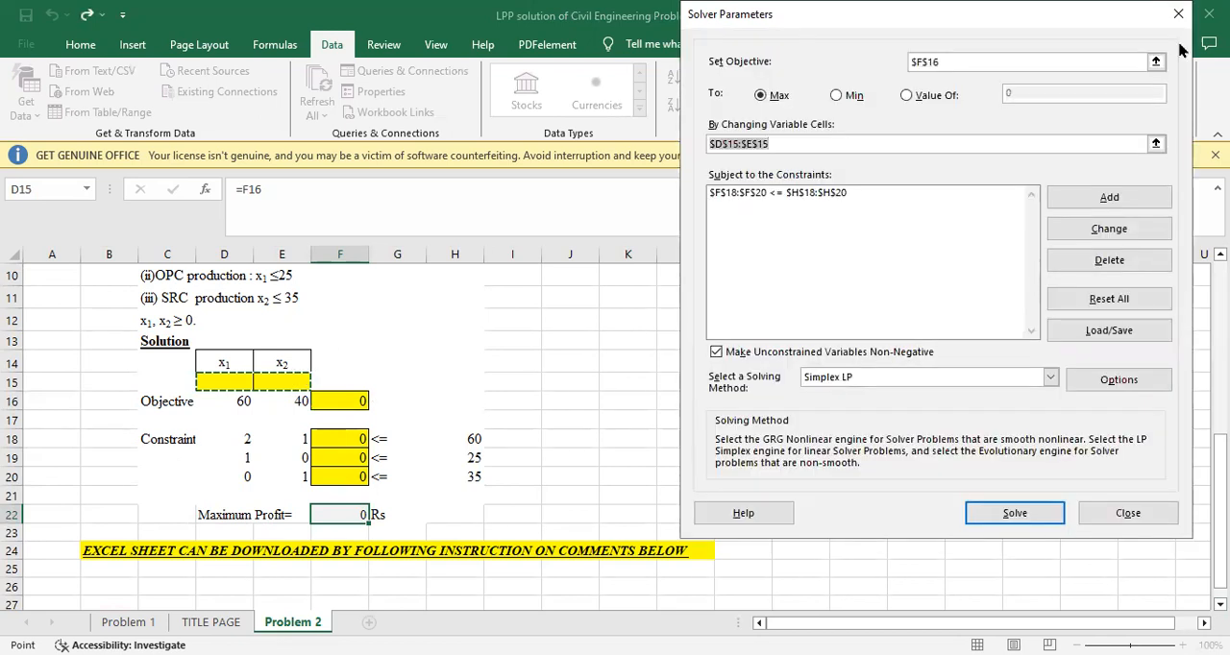
pyautogui.click(841, 193)
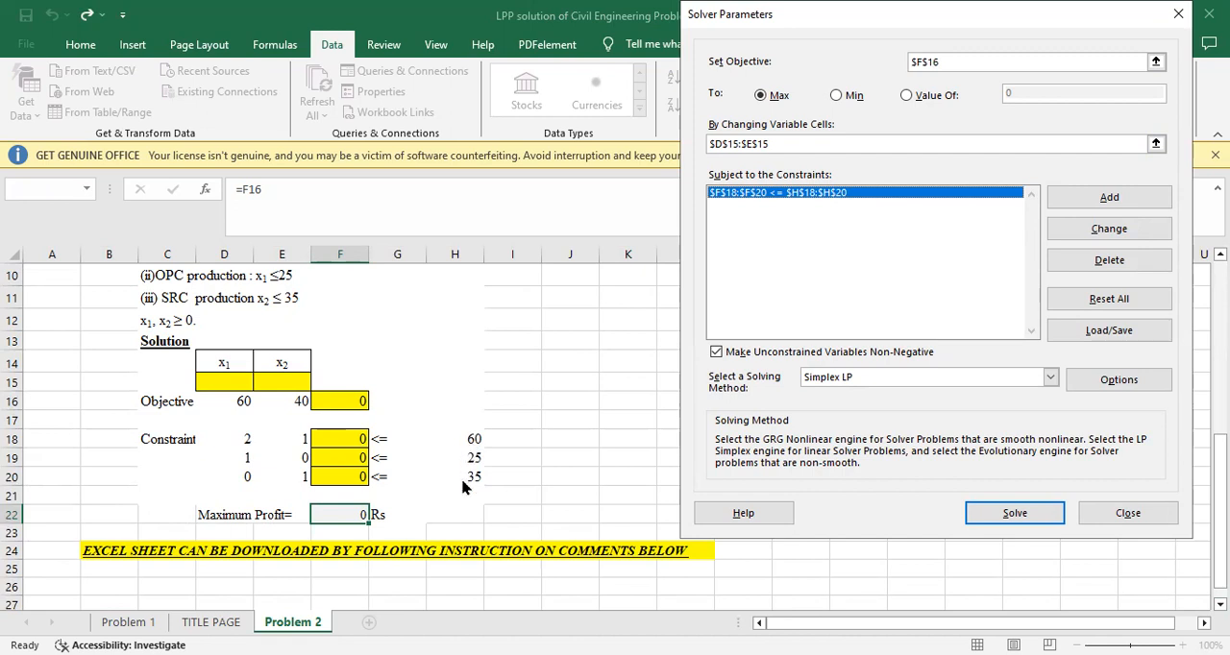
pyautogui.click(1069, 194)
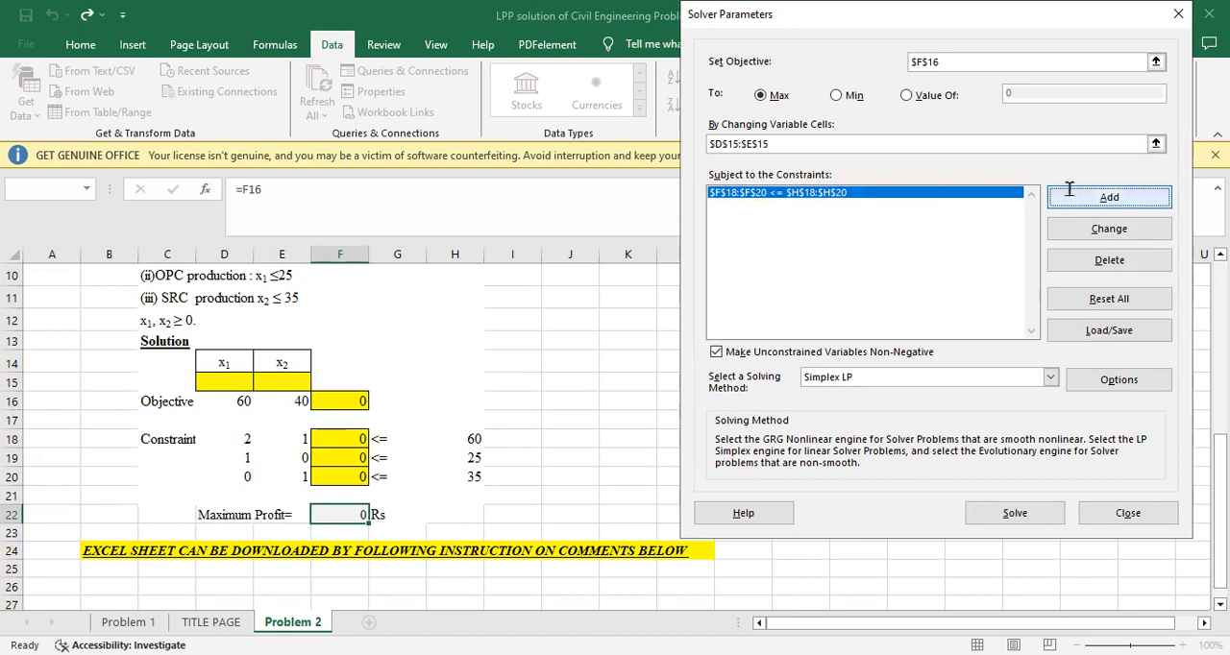
pyautogui.click(230, 382)
pyautogui.moveTo(230, 382); pyautogui.dragTo(279, 382)
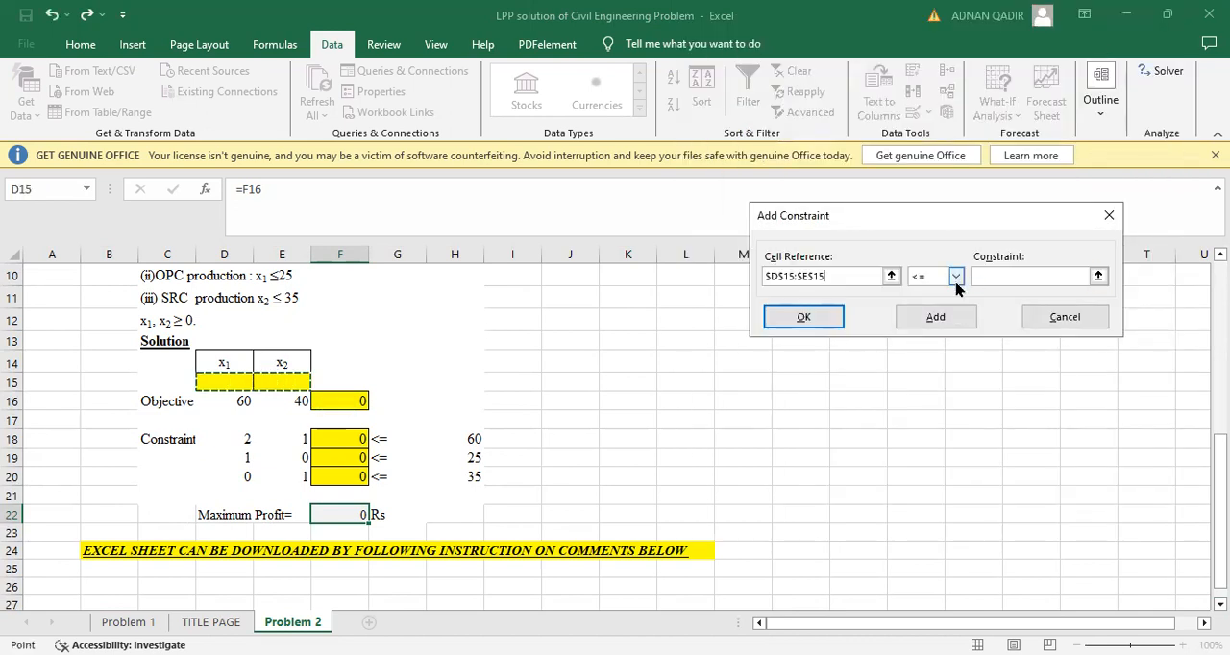
pyautogui.click(956, 278)
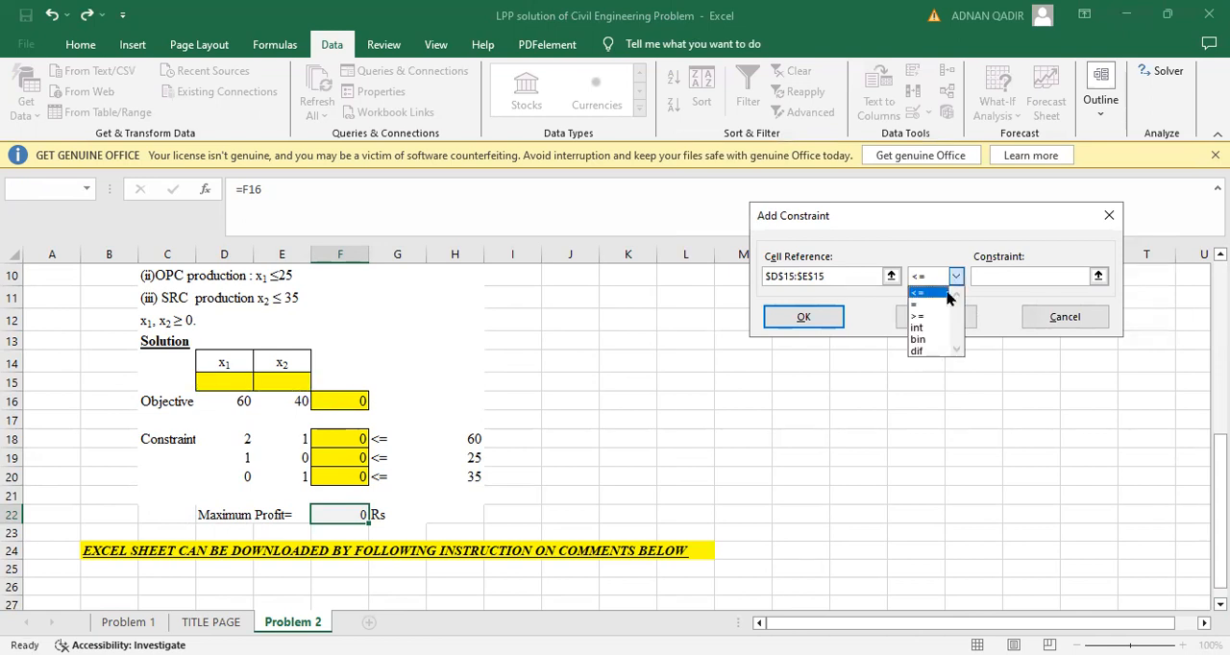
pyautogui.click(928, 320)
pyautogui.click(989, 276)
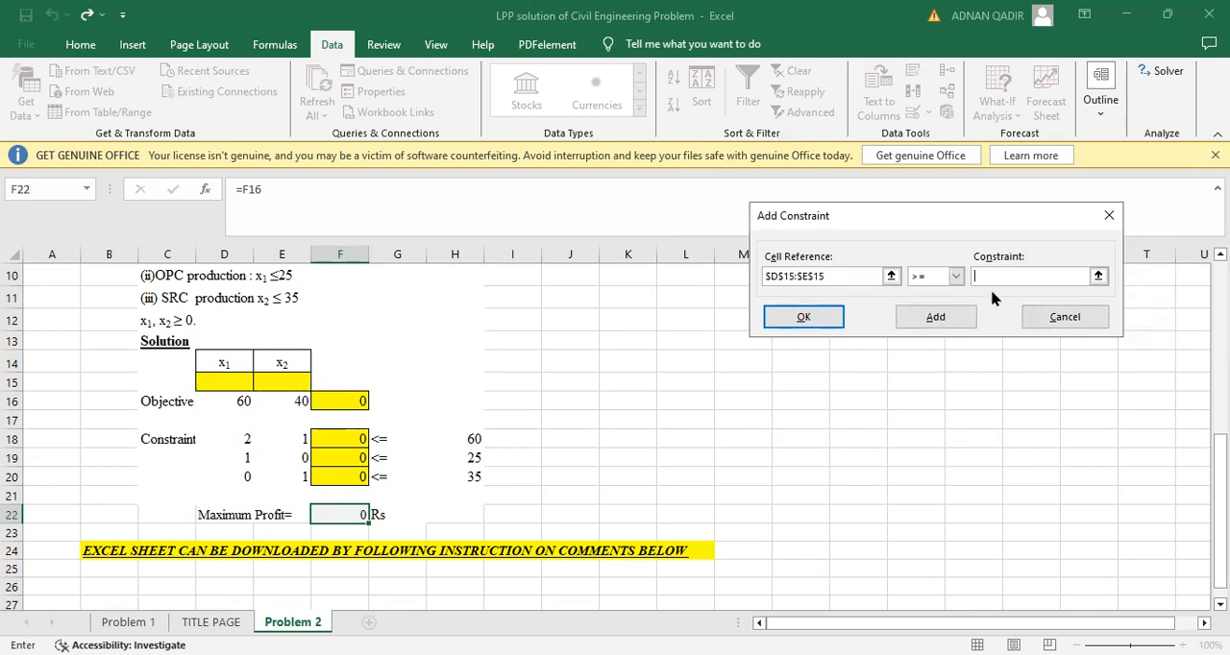
pyautogui.write('0')
pyautogui.click(828, 316)
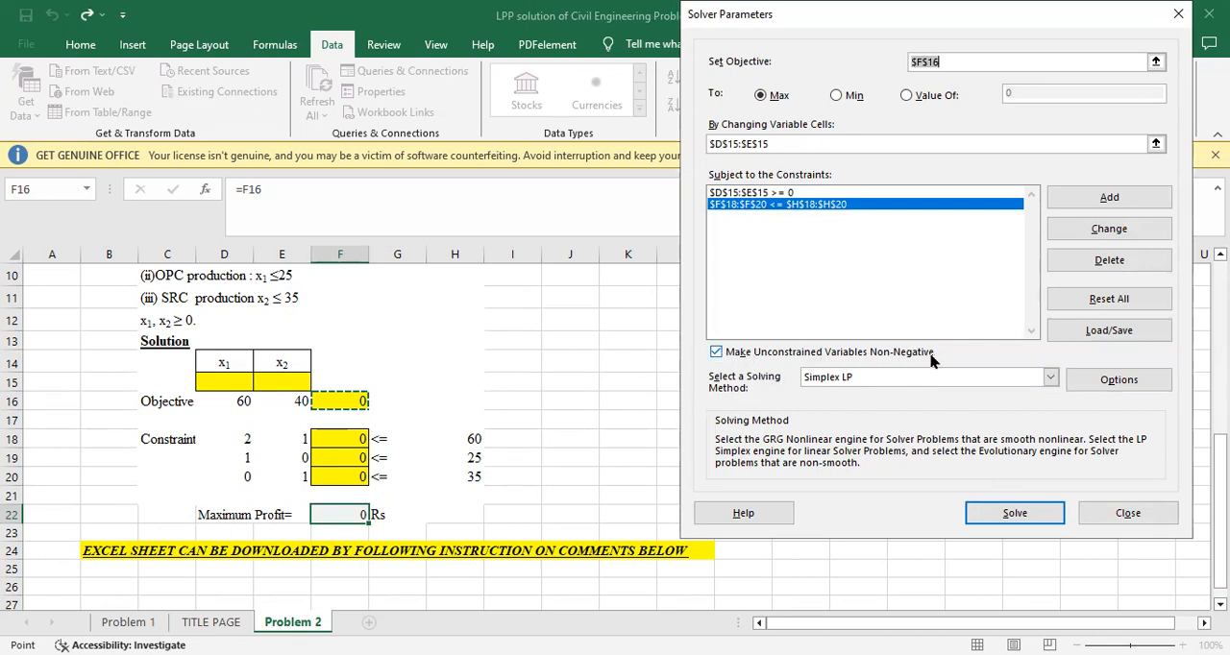
# Solve the Problem 2 cement model with Simplex LP and keep the Solver solution
pyautogui.click(1023, 519)
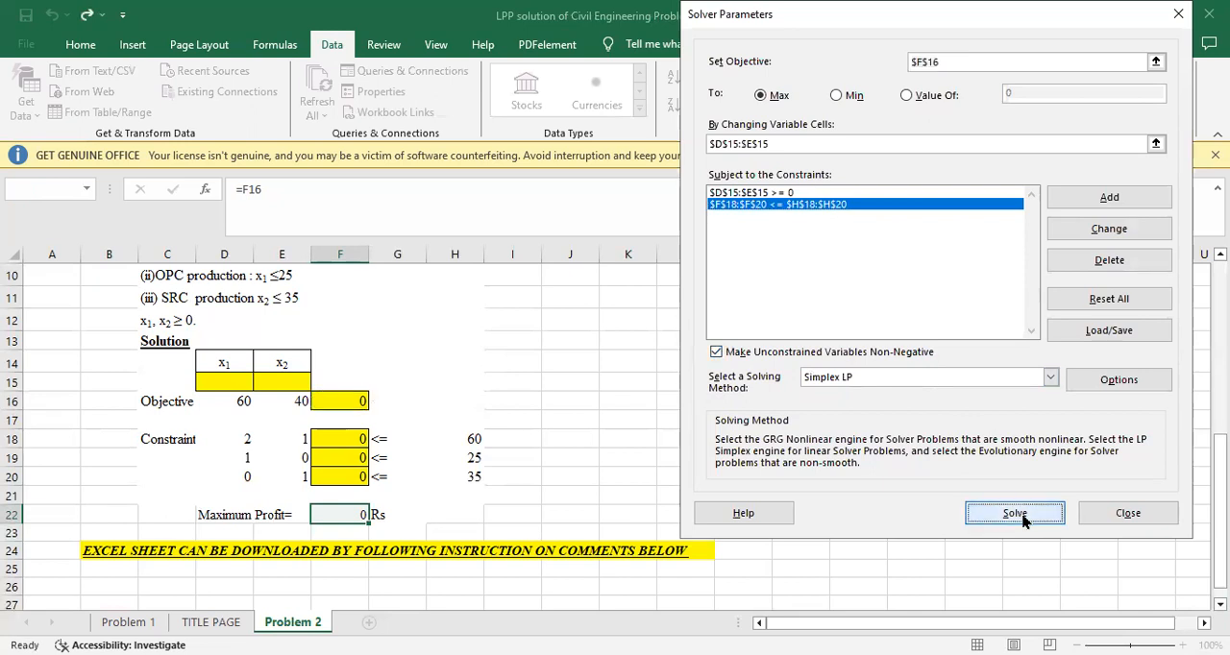
pyautogui.click(404, 372)
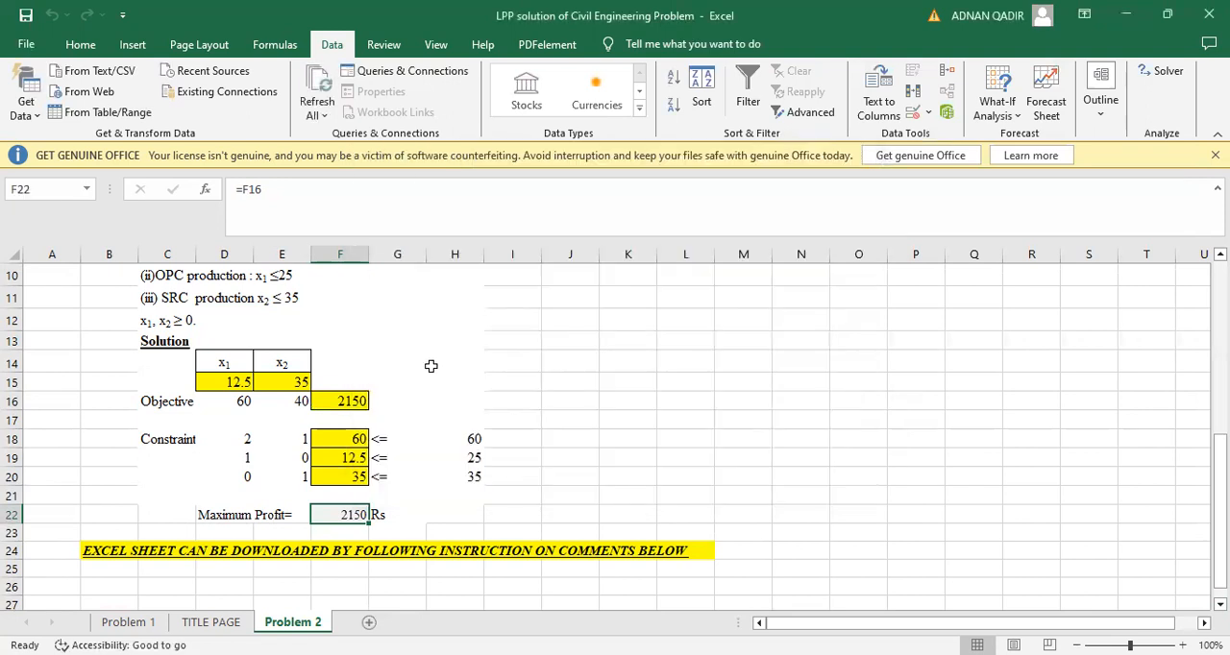